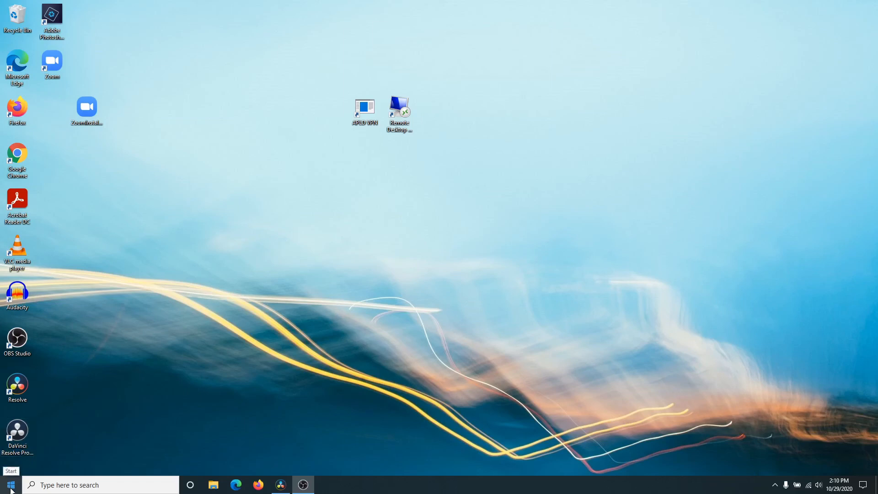
Step: Open Word 2016 and create a blank document
{"action": "left_click", "coordinate": [11, 486]}
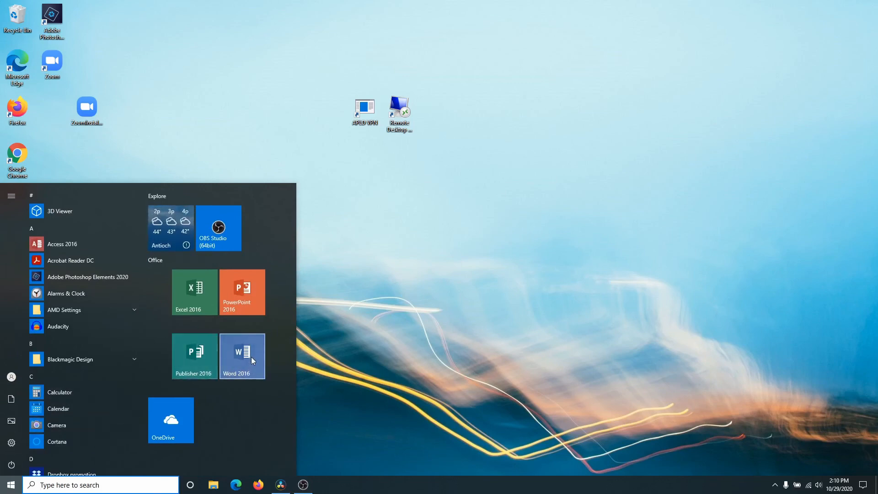
{"action": "left_click", "coordinate": [238, 355]}
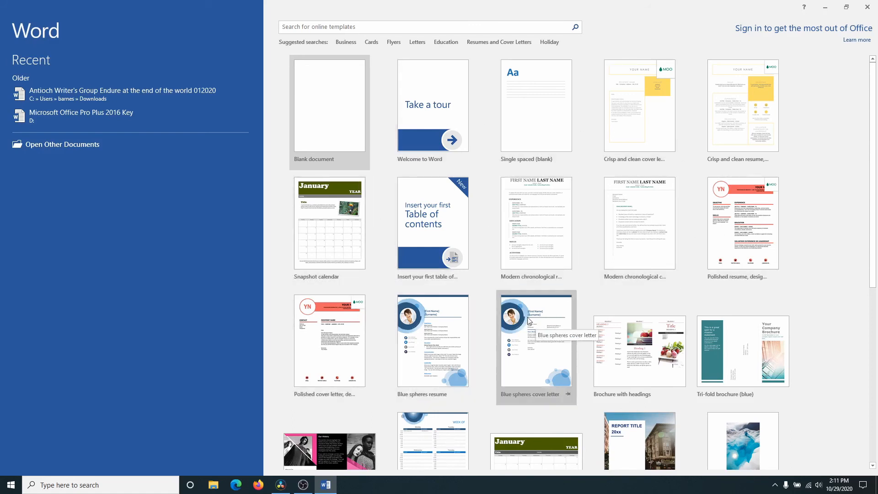
{"action": "left_click", "coordinate": [327, 121]}
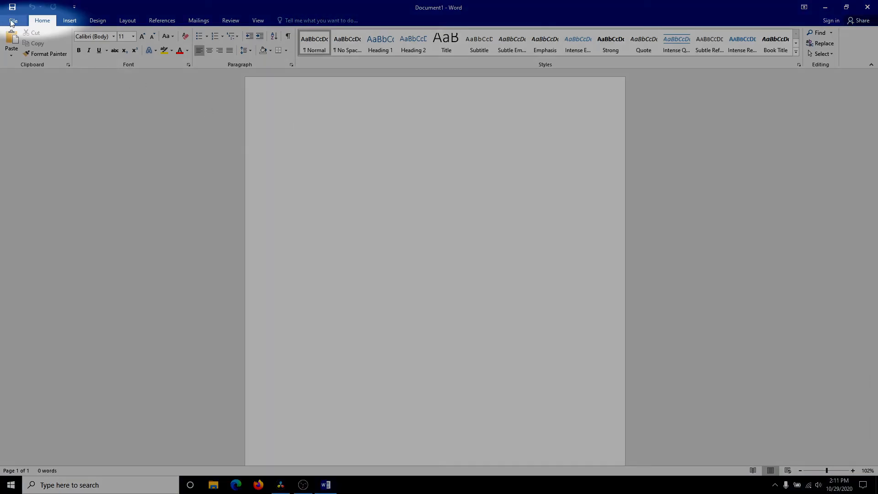
Step: Create another new blank document from within the open one
{"action": "left_click", "coordinate": [12, 21]}
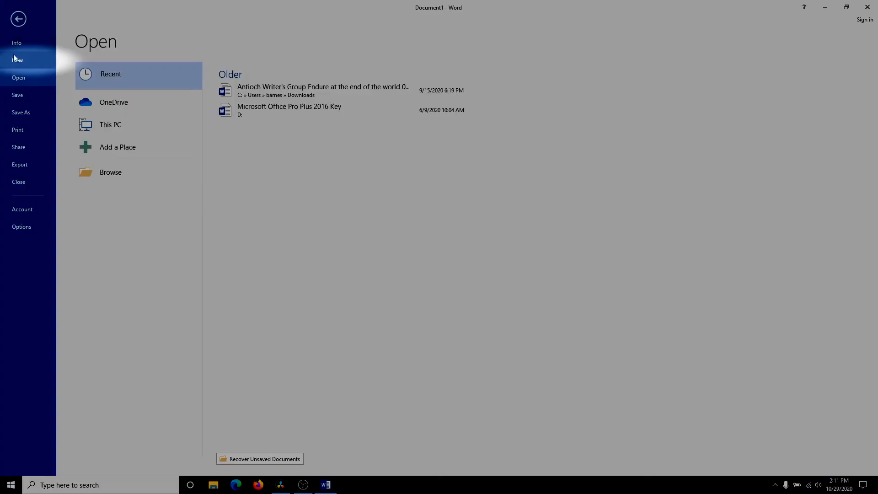
{"action": "left_click", "coordinate": [19, 59]}
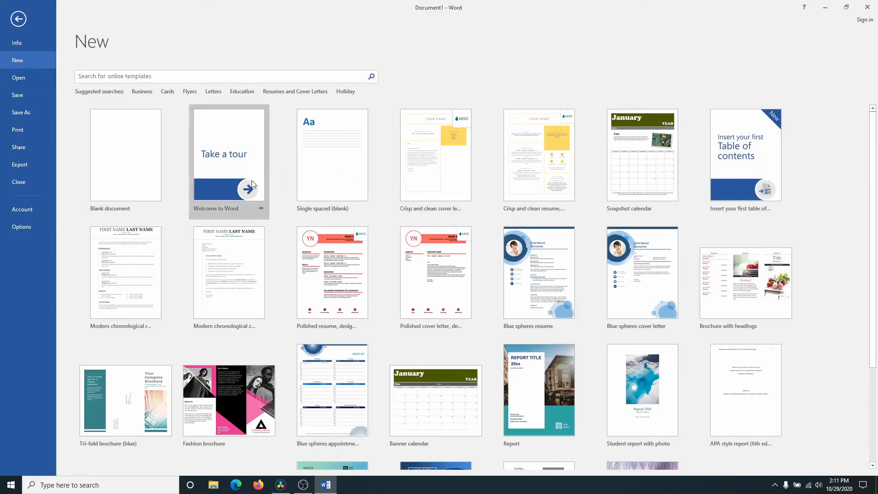
{"action": "left_click", "coordinate": [121, 161]}
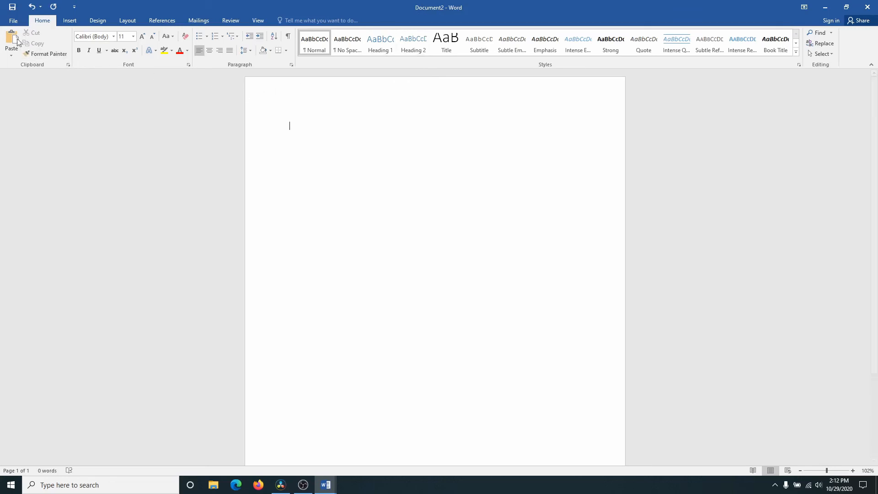
Step: Open the Adventure document from the Microsoft Word > Microsoft Work 2016--Basics folder on the TECH CLASS (D:) drive
{"action": "left_click", "coordinate": [12, 21]}
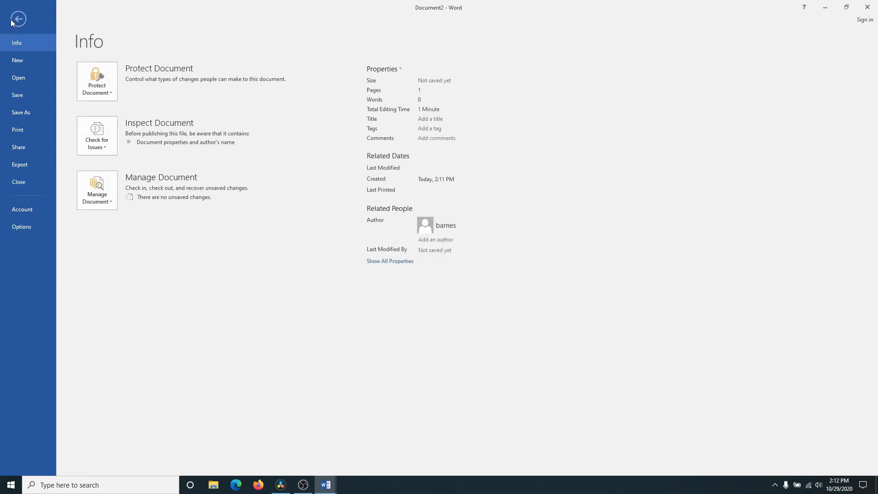
{"action": "left_click", "coordinate": [17, 78]}
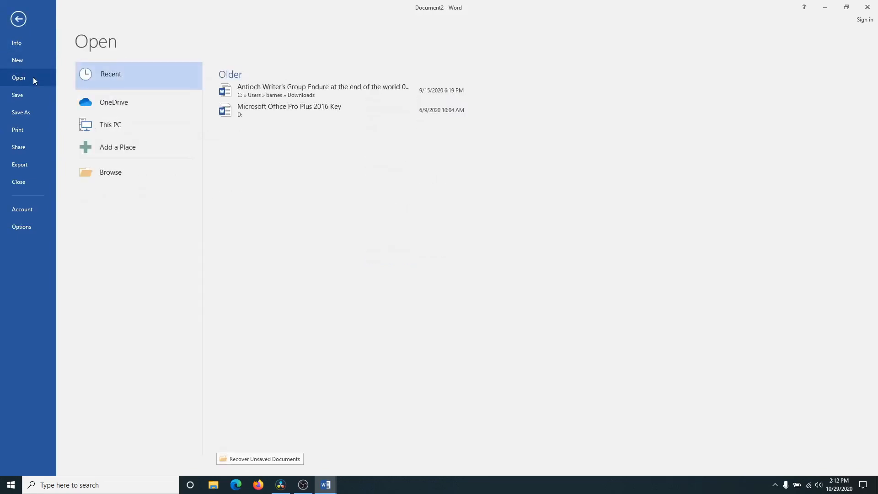
{"action": "left_click", "coordinate": [96, 175]}
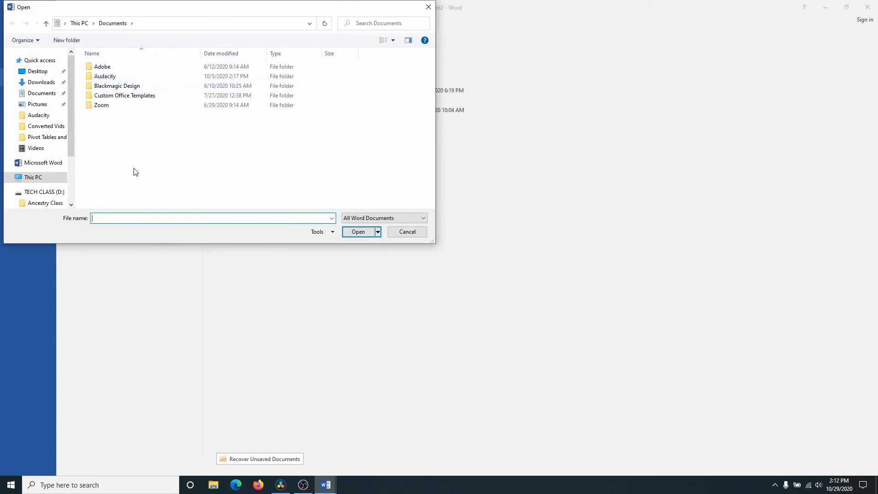
{"action": "left_click_drag", "start_coordinate": [70, 134], "coordinate": [72, 179]}
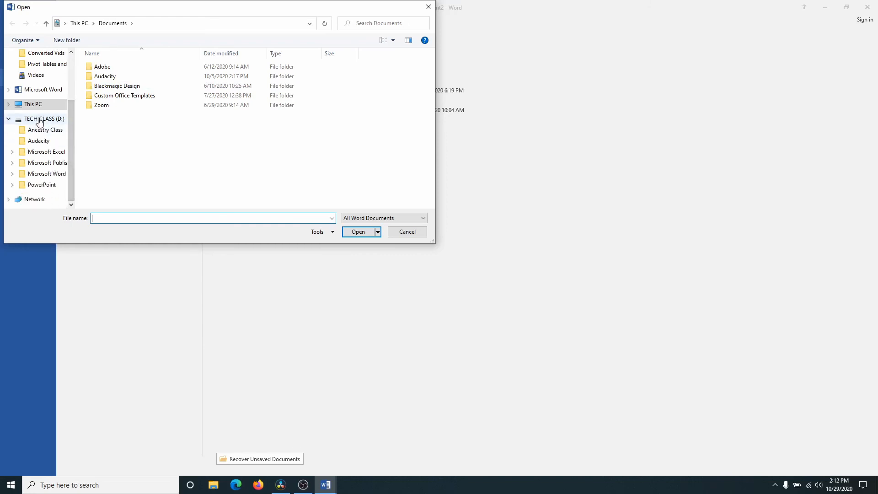
{"action": "left_click", "coordinate": [36, 174]}
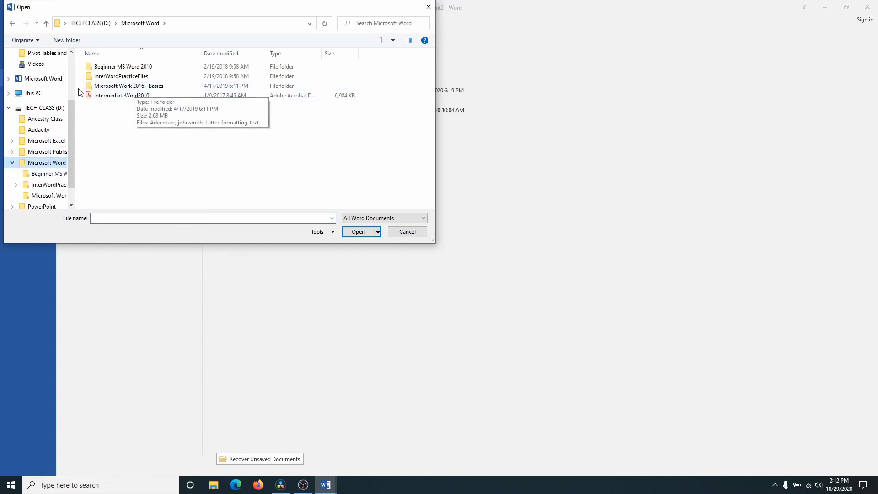
{"action": "double_click", "coordinate": [87, 86]}
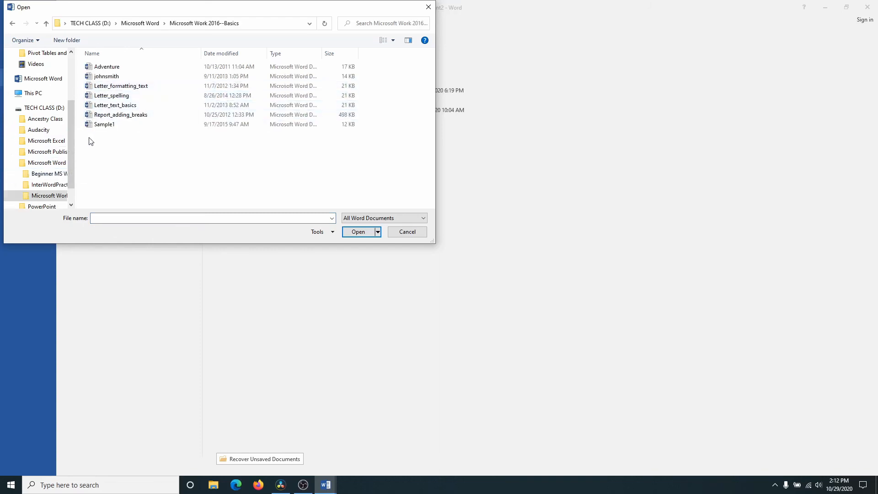
{"action": "double_click", "coordinate": [94, 66]}
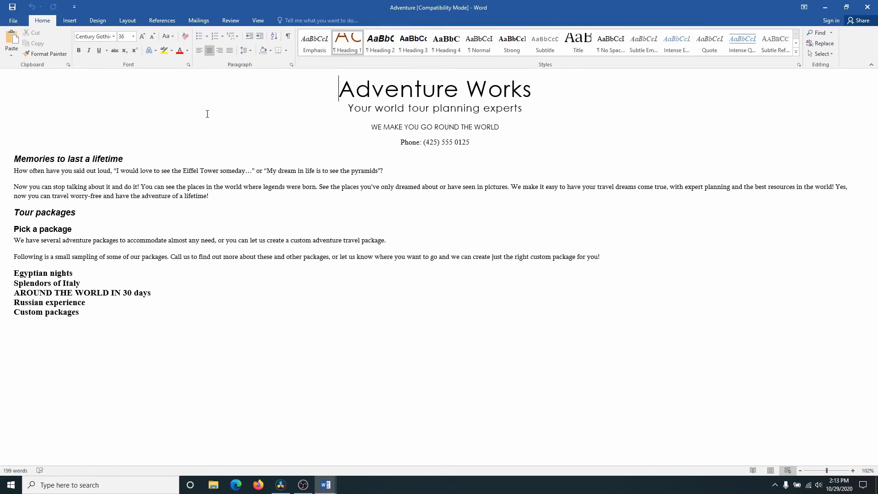
Step: Switch the Adventure document from Web Layout to Print Layout view
{"action": "left_click", "coordinate": [258, 21]}
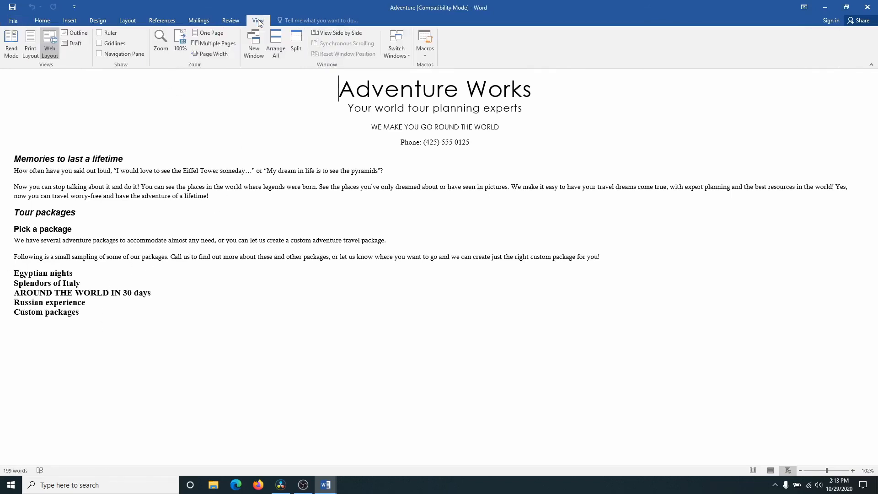
{"action": "left_click", "coordinate": [28, 41]}
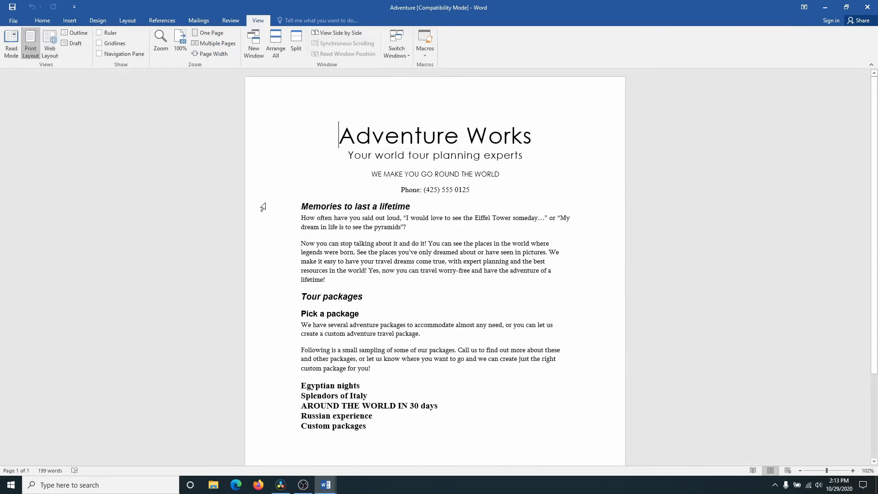
{"action": "scroll", "coordinate": [263, 207], "scroll_direction": "down", "scroll_amount": 4}
{"action": "scroll", "coordinate": [265, 207], "scroll_direction": "up", "scroll_amount": 4}
{"action": "scroll", "coordinate": [275, 151], "scroll_direction": "down", "scroll_amount": 1}
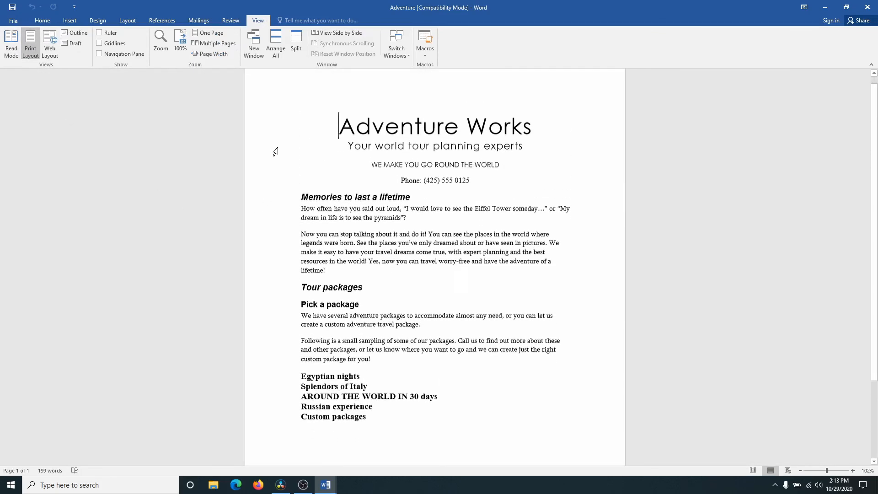
{"action": "scroll", "coordinate": [276, 153], "scroll_direction": "down", "scroll_amount": 2}
{"action": "scroll", "coordinate": [280, 157], "scroll_direction": "up", "scroll_amount": 3}
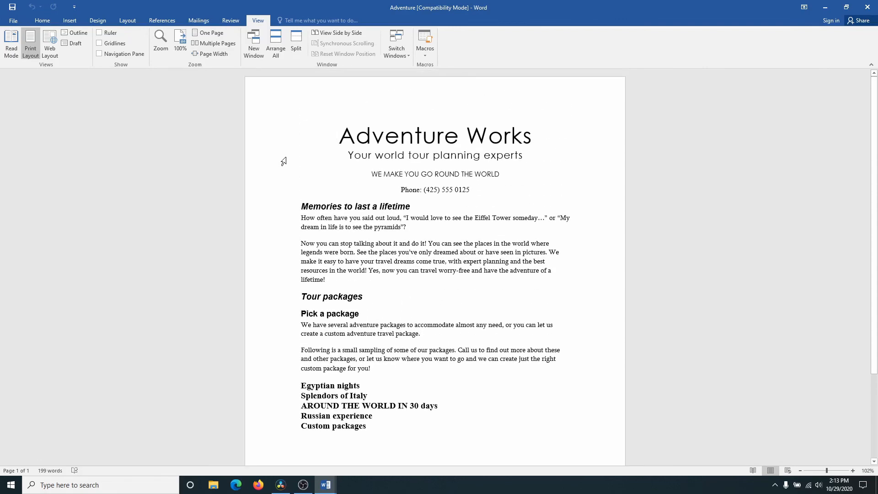
{"action": "scroll", "coordinate": [349, 325], "scroll_direction": "down", "scroll_amount": 1}
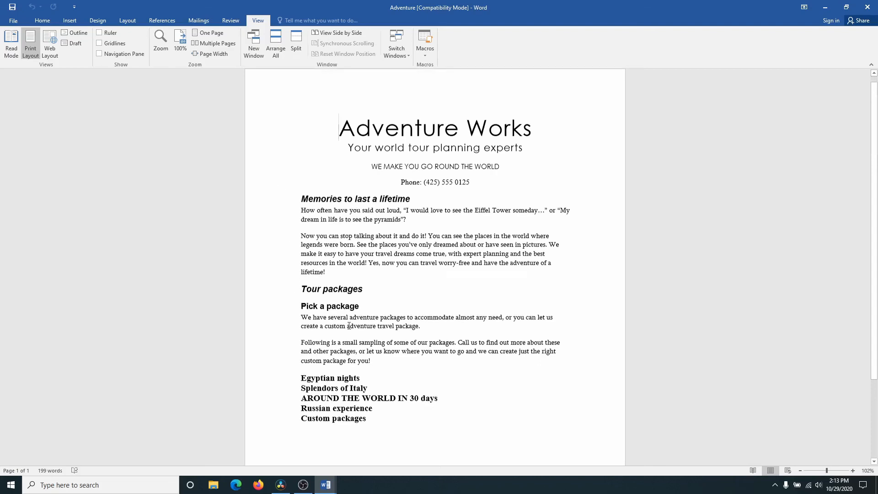
{"action": "scroll", "coordinate": [349, 325], "scroll_direction": "down", "scroll_amount": 3}
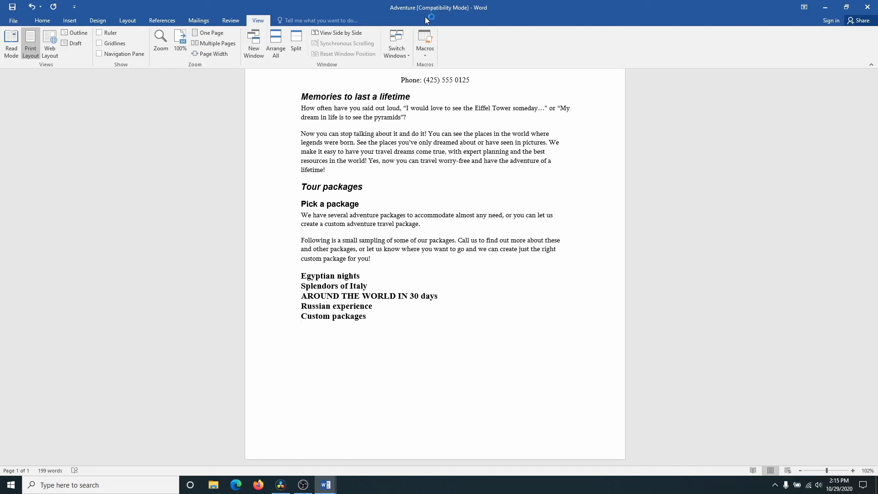
{"action": "left_click", "coordinate": [13, 24]}
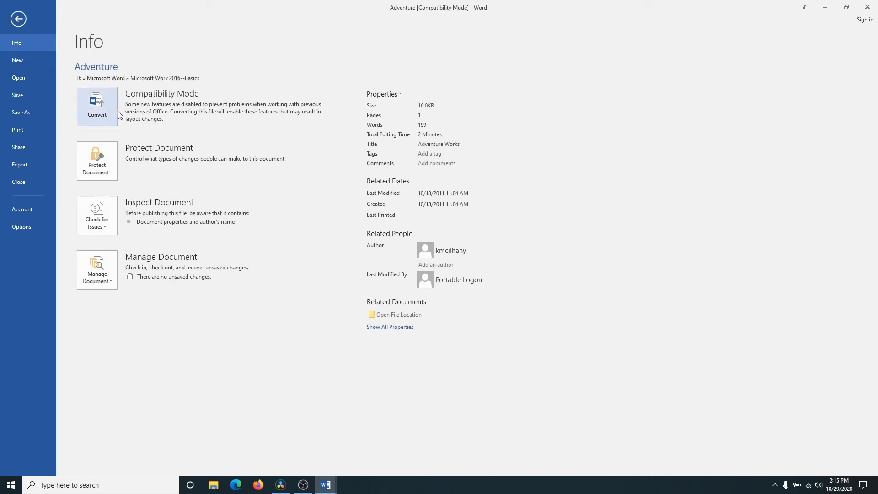
{"action": "left_click", "coordinate": [95, 105]}
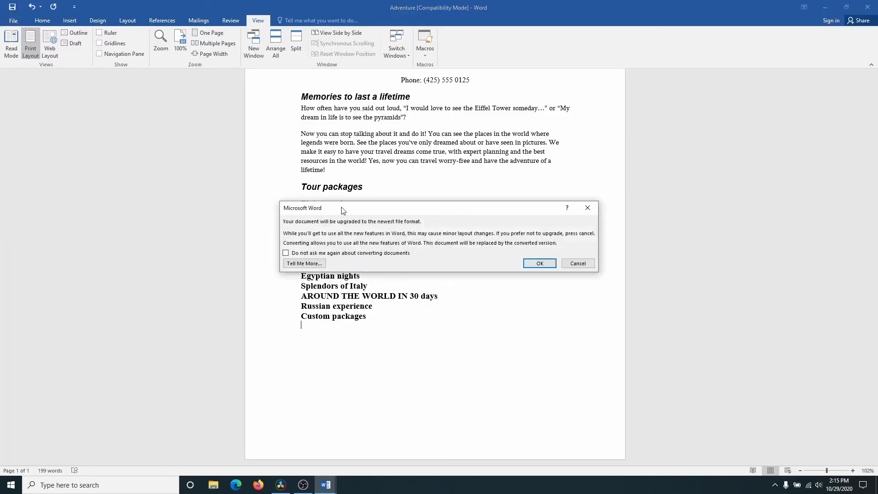
{"action": "left_click_drag", "start_coordinate": [341, 208], "coordinate": [400, 157]}
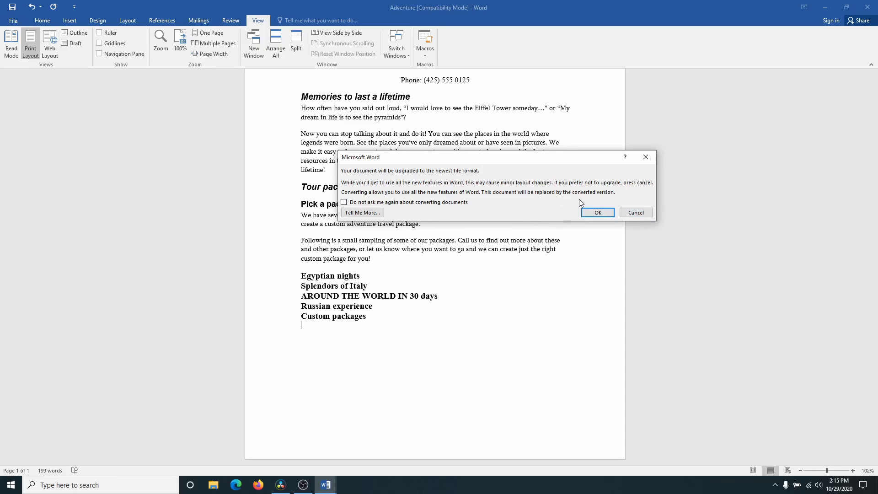
{"action": "left_click", "coordinate": [635, 213]}
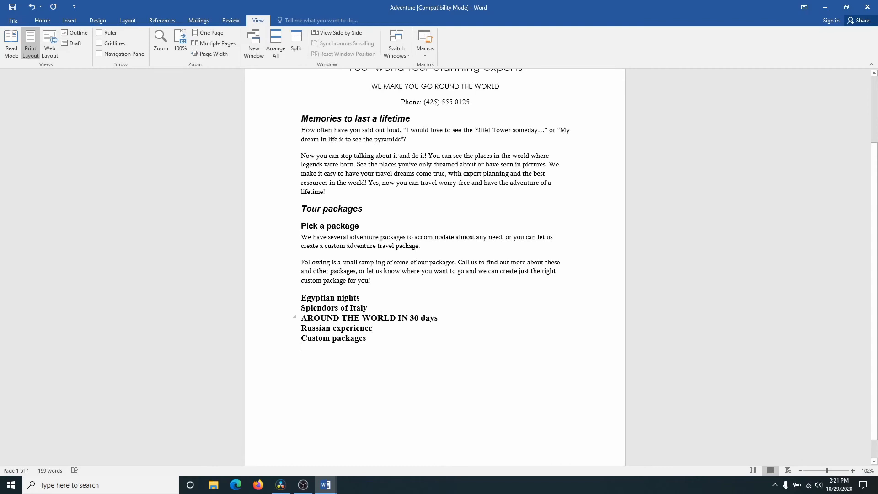
Step: Insert "that you can purchase" after "some of our packages" in the paragraph beginning "Following is a small sampling"
{"action": "scroll", "coordinate": [381, 314], "scroll_direction": "up", "scroll_amount": 2}
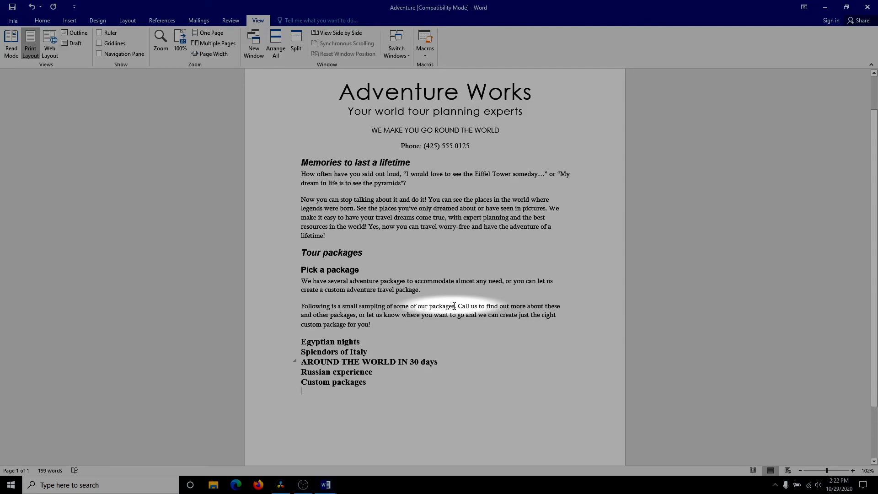
{"action": "left_click", "coordinate": [454, 306]}
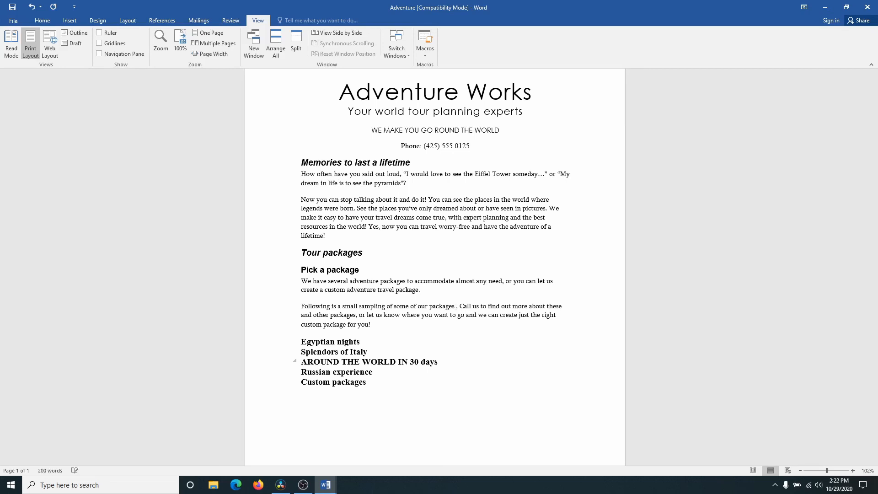
{"action": "type", "text": "tha"}
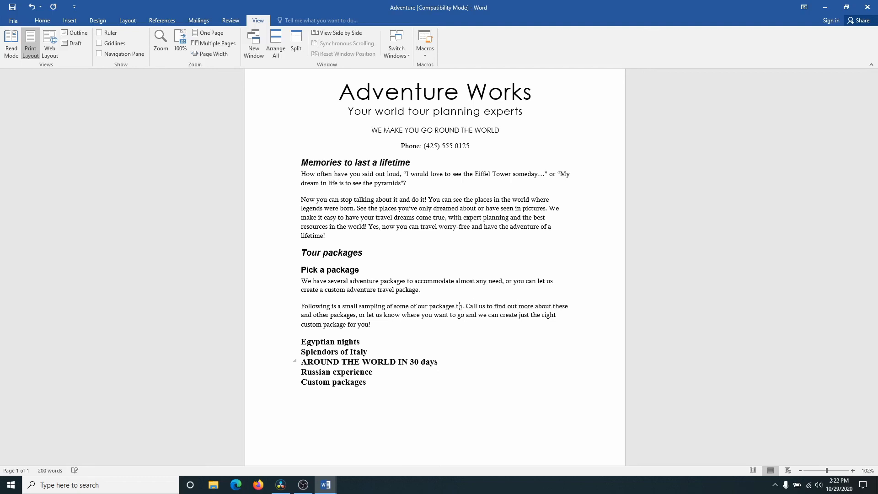
{"action": "type", "text": "t you can pu"}
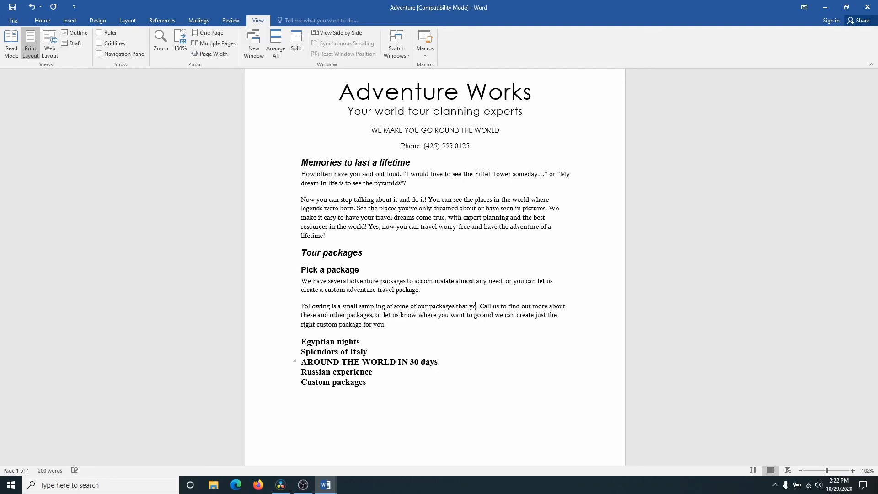
{"action": "type", "text": "rchase"}
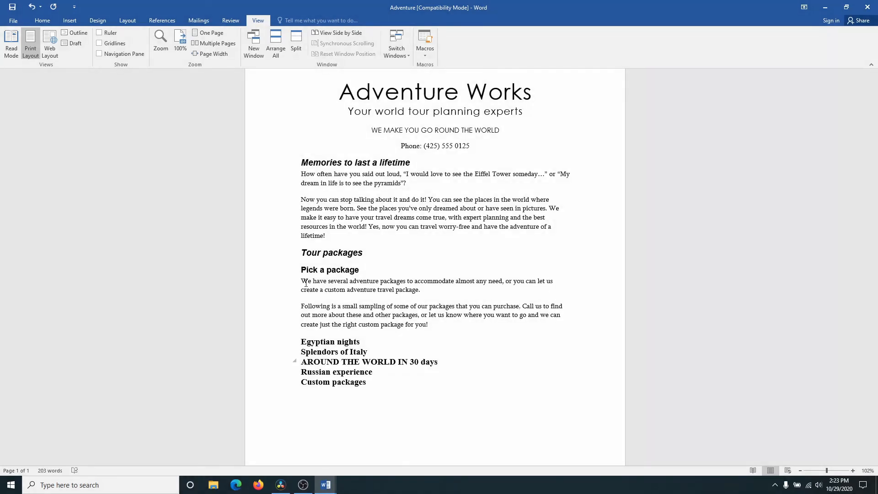
Step: Delete the added words "that you can purchase" so the sentence ends at "some of our packages."
{"action": "key", "text": "BackSpace"}
{"action": "key", "text": "BackSpace"}
{"action": "key", "text": "BackSpace"}
{"action": "key", "text": "BackSpace"}
{"action": "key", "text": "BackSpace"}
{"action": "key", "text": "BackSpace"}
{"action": "key", "text": "BackSpace"}
{"action": "key", "text": "BackSpace"}
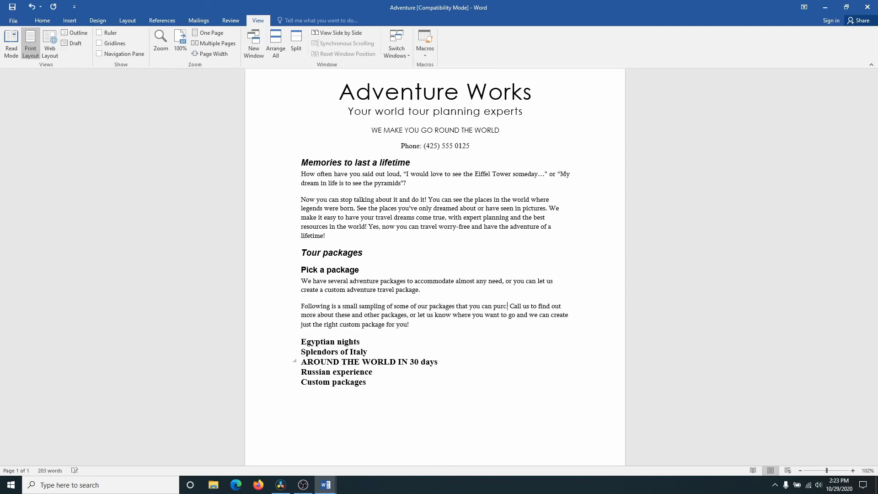
{"action": "key", "text": "BackSpace"}
{"action": "key", "text": "BackSpace"}
{"action": "key", "text": "BackSpace"}
{"action": "key", "text": "BackSpace"}
{"action": "key", "text": "BackSpace"}
{"action": "key", "text": "BackSpace"}
{"action": "key", "text": "BackSpace"}
{"action": "key", "text": "BackSpace"}
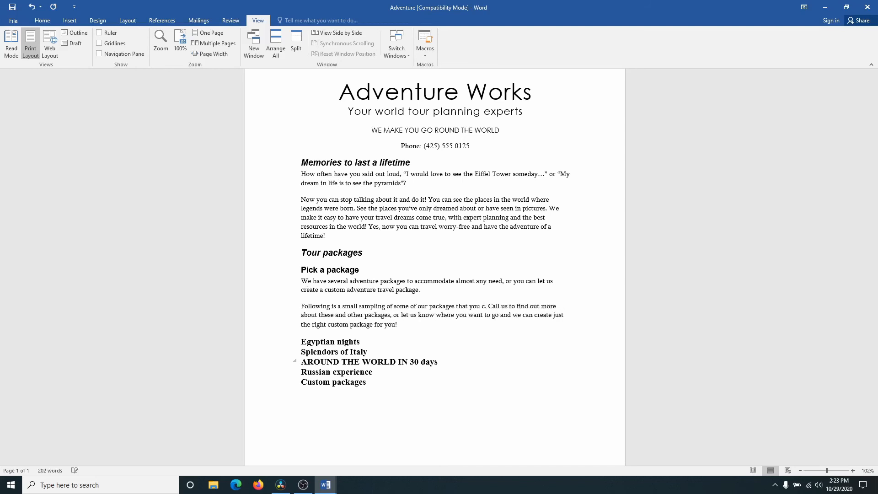
{"action": "key", "text": "BackSpace"}
{"action": "key", "text": "BackSpace"}
{"action": "key", "text": "BackSpace"}
{"action": "key", "text": "BackSpace"}
{"action": "key", "text": "BackSpace"}
{"action": "key", "text": "BackSpace"}
{"action": "key", "text": "BackSpace"}
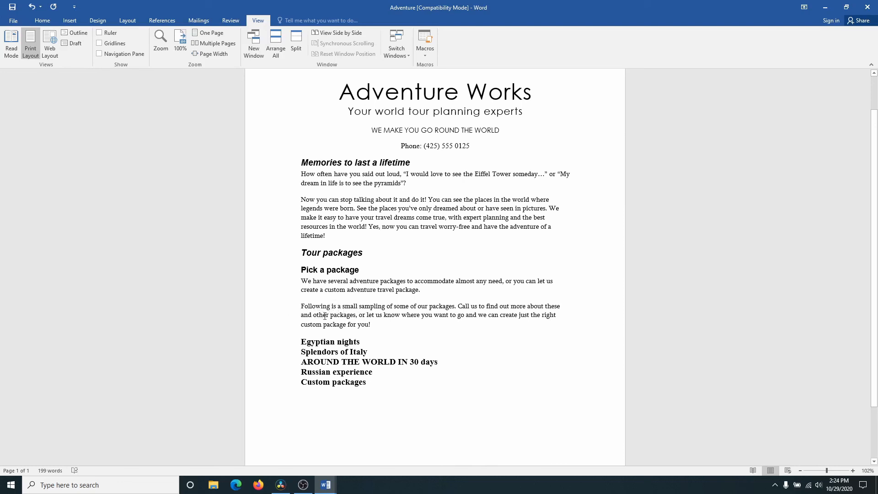
Step: Delete the opening words "Following is" from the second paragraph under the Pick a package heading
{"action": "left_click", "coordinate": [329, 306]}
{"action": "key", "text": "BackSpace"}
{"action": "key", "text": "BackSpace"}
{"action": "key", "text": "BackSpace"}
{"action": "key", "text": "BackSpace"}
{"action": "key", "text": "BackSpace"}
{"action": "key", "text": "BackSpace"}
{"action": "key", "text": "BackSpace"}
{"action": "key", "text": "BackSpace"}
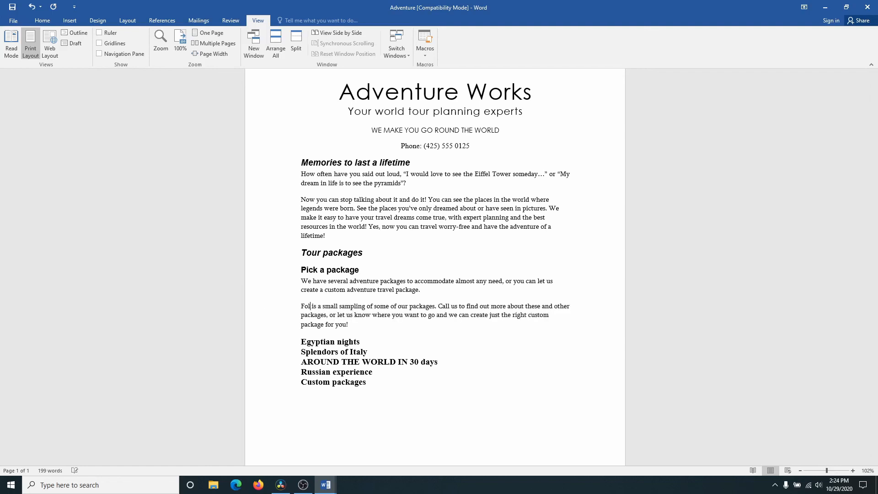
{"action": "key", "text": "BackSpace"}
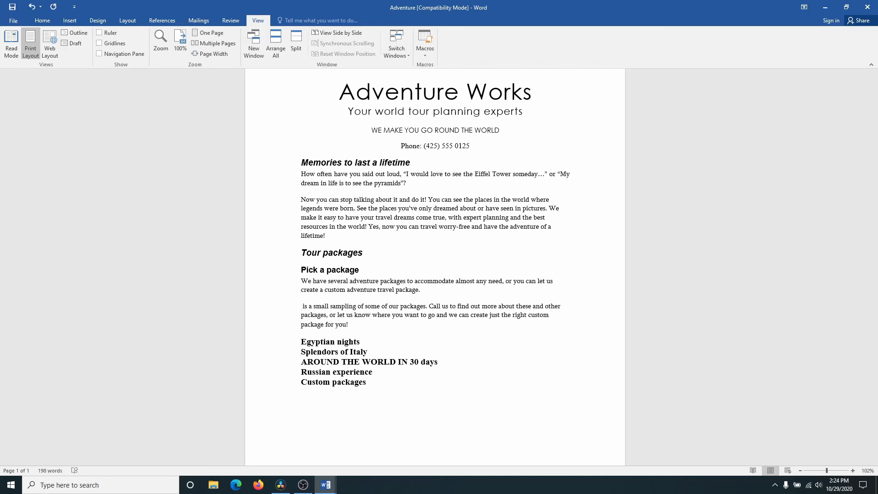
{"action": "key", "text": "Delete"}
{"action": "key", "text": "Delete"}
{"action": "key", "text": "Delete"}
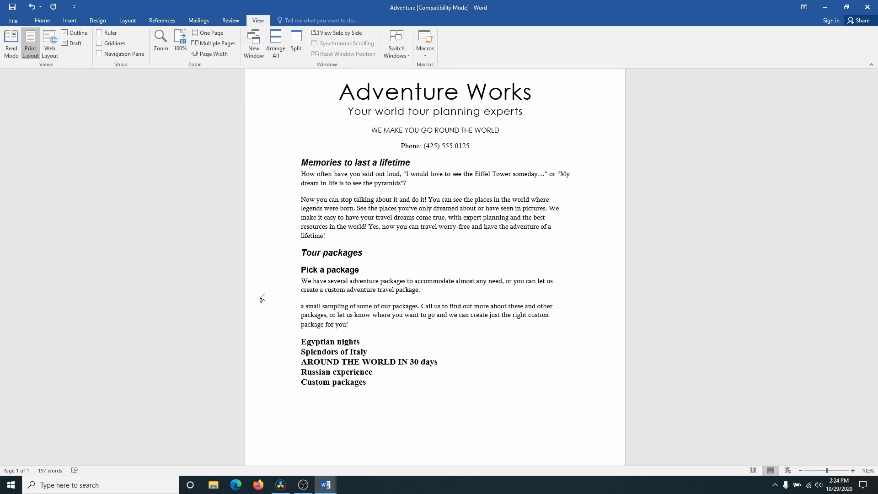
Step: Add the words "Following is" back at the start of the paragraph beginning "a small sampling of some of our packages."
{"action": "type", "text": "Following "}
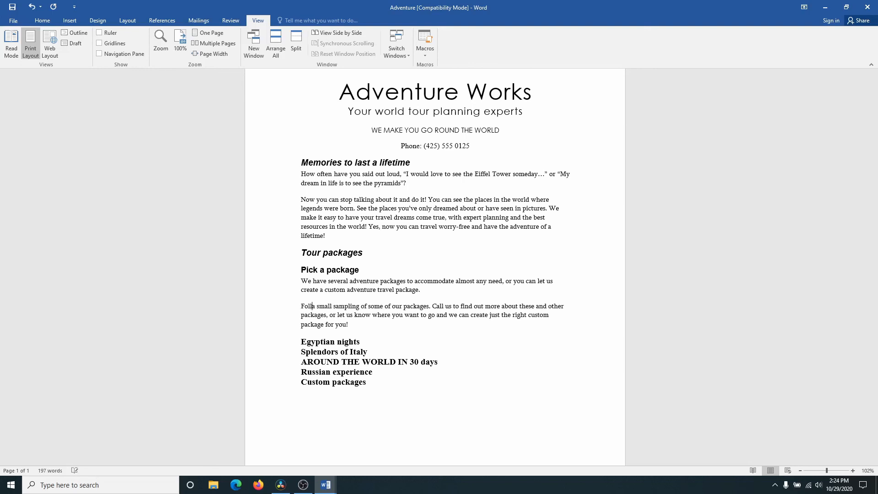
{"action": "type", "text": "is"}
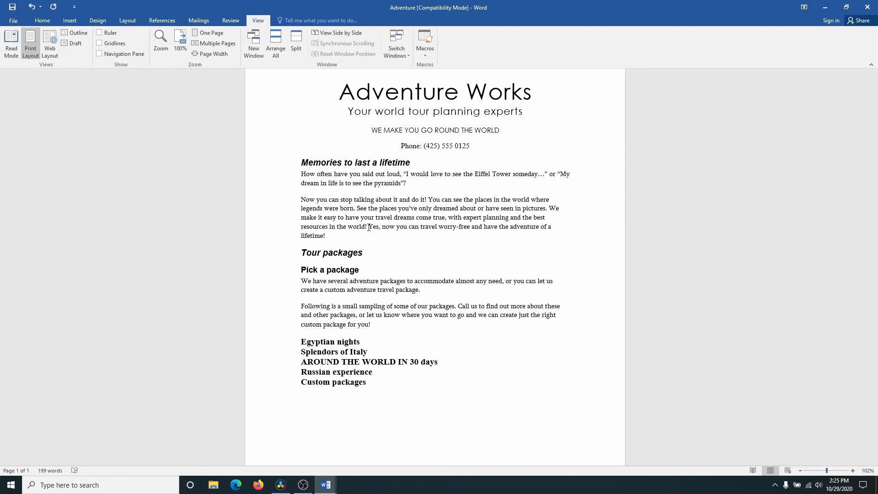
Step: Select the sentence "Yes, now you can travel worry-free and have the adventure of a lifetime!" above the Tour packages heading
{"action": "left_click_drag", "start_coordinate": [368, 227], "coordinate": [477, 236]}
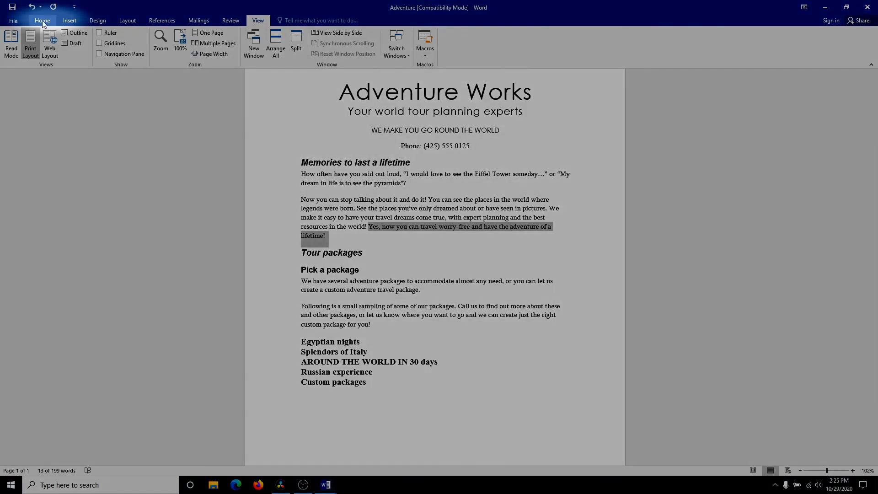
{"action": "left_click", "coordinate": [42, 21]}
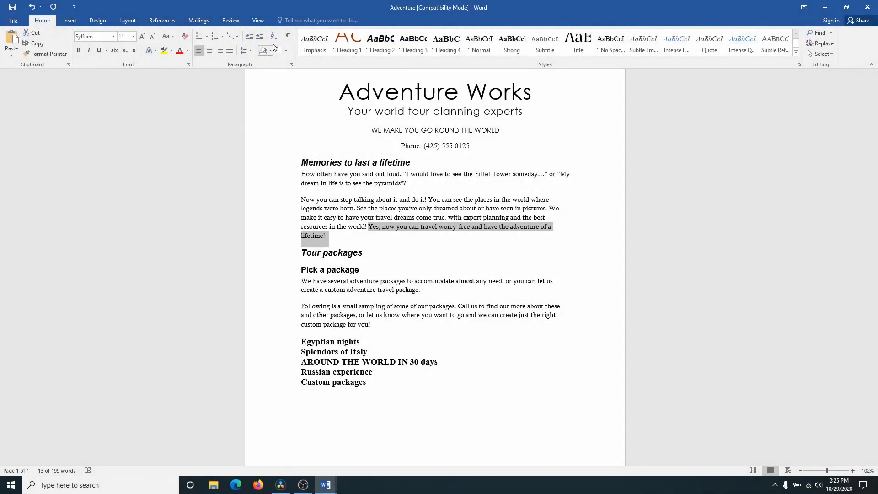
{"action": "left_click", "coordinate": [99, 51]}
{"action": "left_click", "coordinate": [98, 51]}
{"action": "left_click", "coordinate": [115, 50]}
{"action": "left_click", "coordinate": [115, 50]}
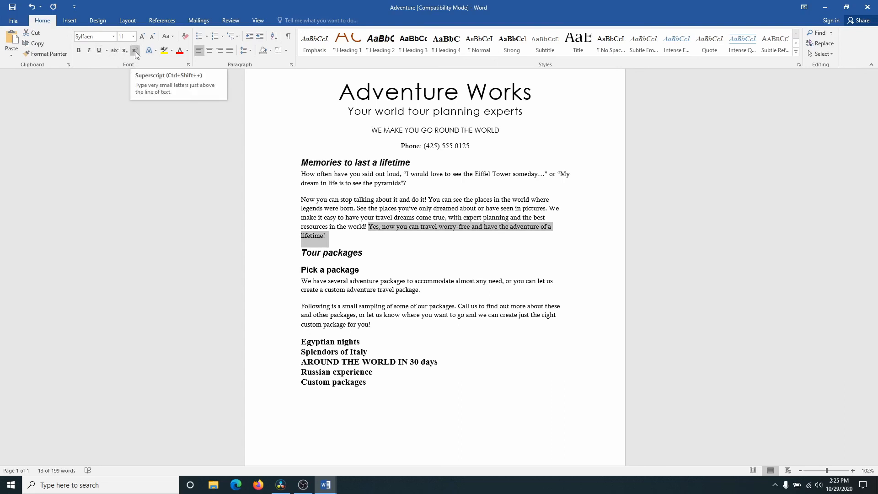
{"action": "left_click", "coordinate": [136, 51]}
{"action": "left_click", "coordinate": [136, 51]}
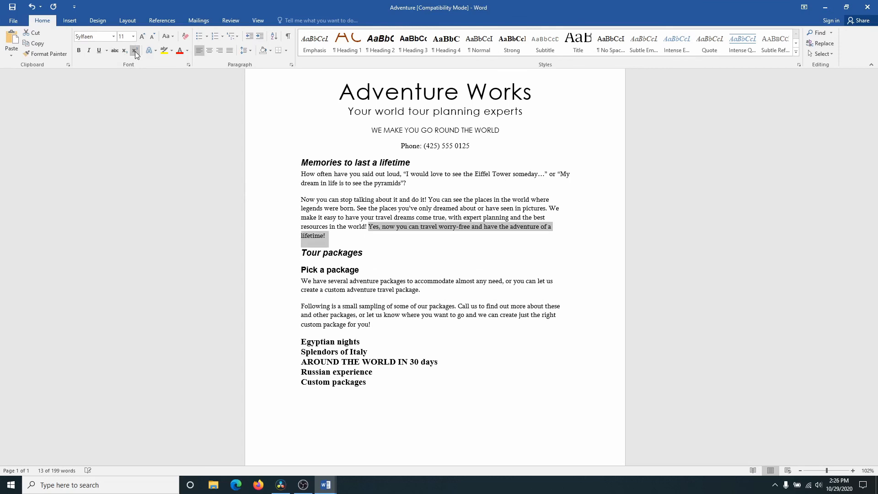
{"action": "left_click", "coordinate": [124, 51]}
{"action": "left_click", "coordinate": [123, 51]}
{"action": "left_click", "coordinate": [133, 37]}
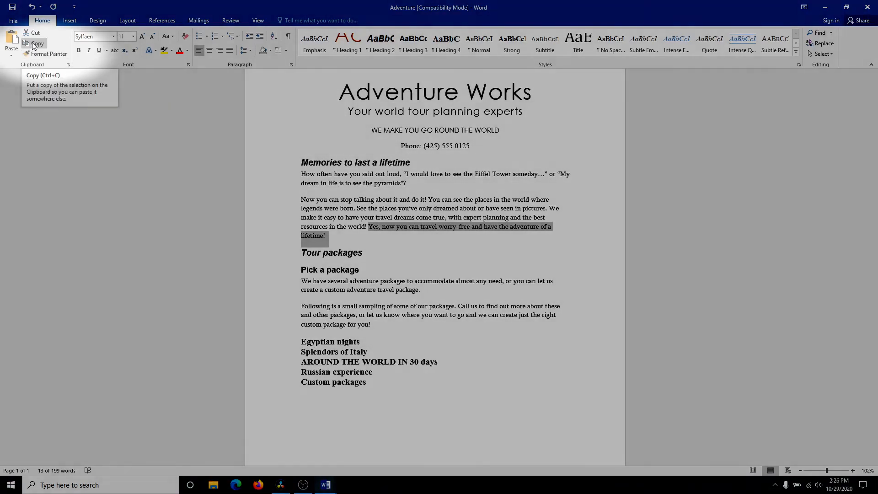
Step: Copy the selected sentence and paste it on the empty line below "Custom packages" at the end of the document
{"action": "left_click", "coordinate": [34, 45]}
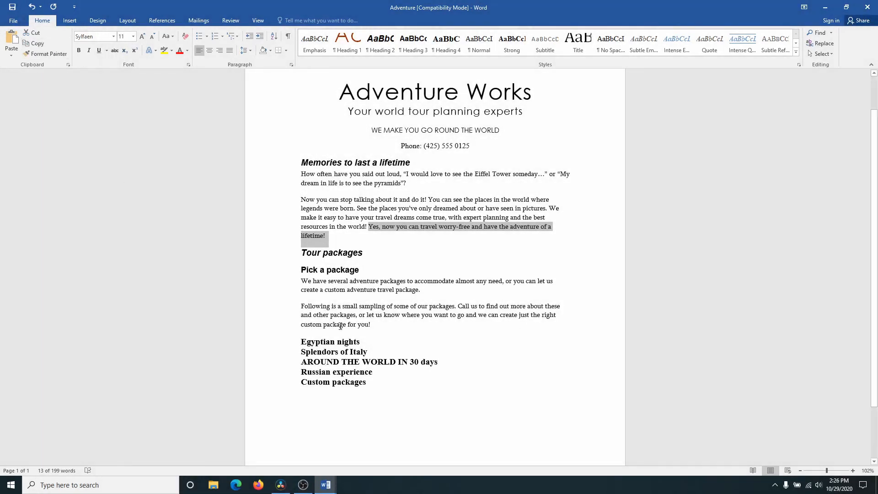
{"action": "left_click", "coordinate": [352, 404]}
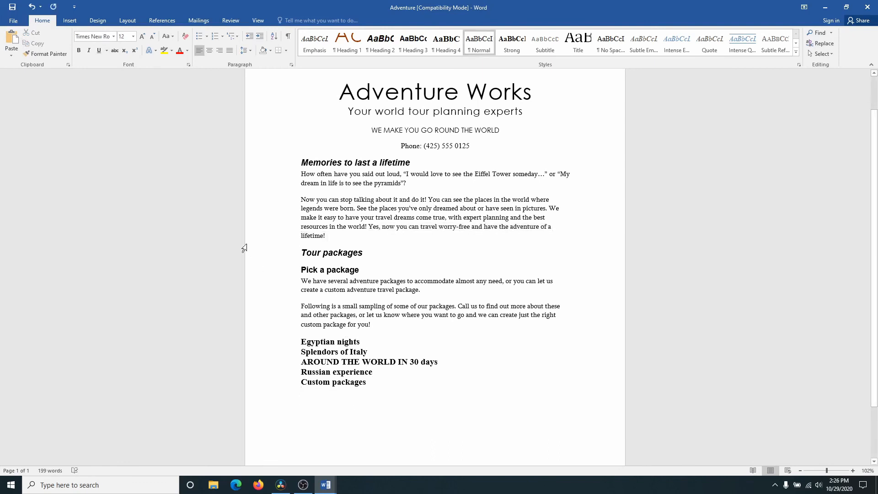
{"action": "left_click", "coordinate": [12, 40]}
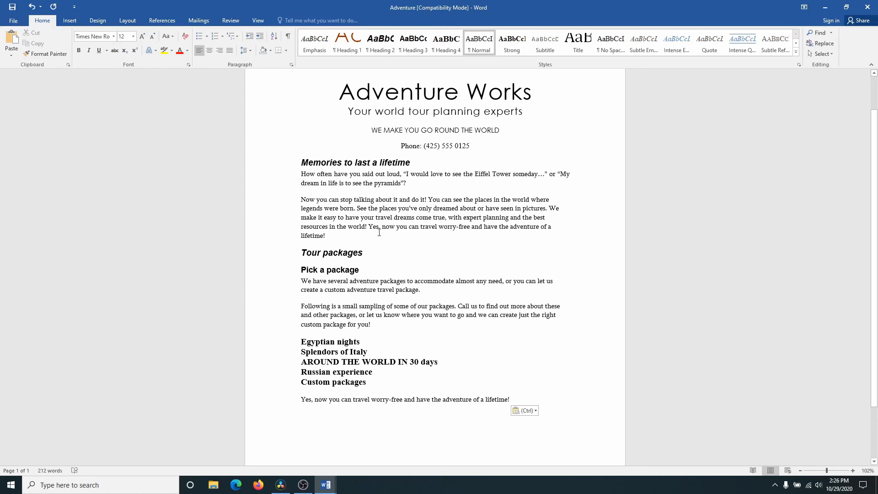
Step: Copy the "Yes, now you can travel worry-free" sentence again and paste it on a new line below its first copy
{"action": "left_click_drag", "start_coordinate": [369, 227], "coordinate": [373, 238]}
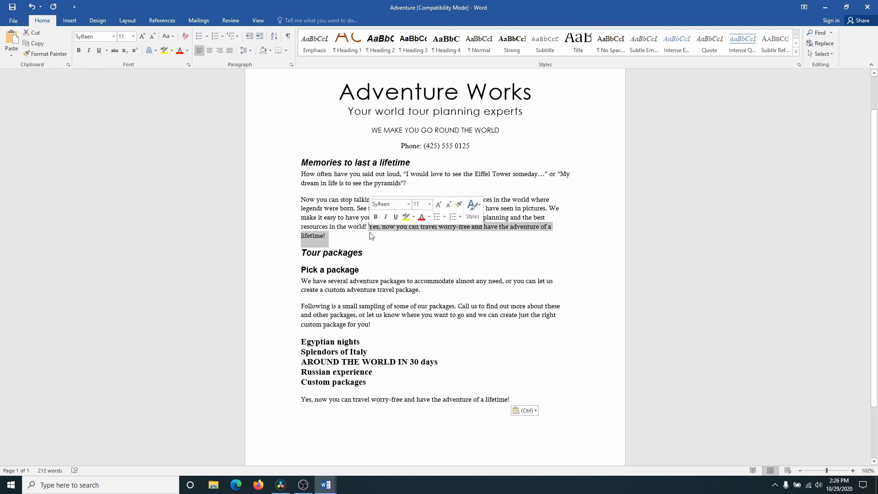
{"action": "left_click", "coordinate": [33, 46]}
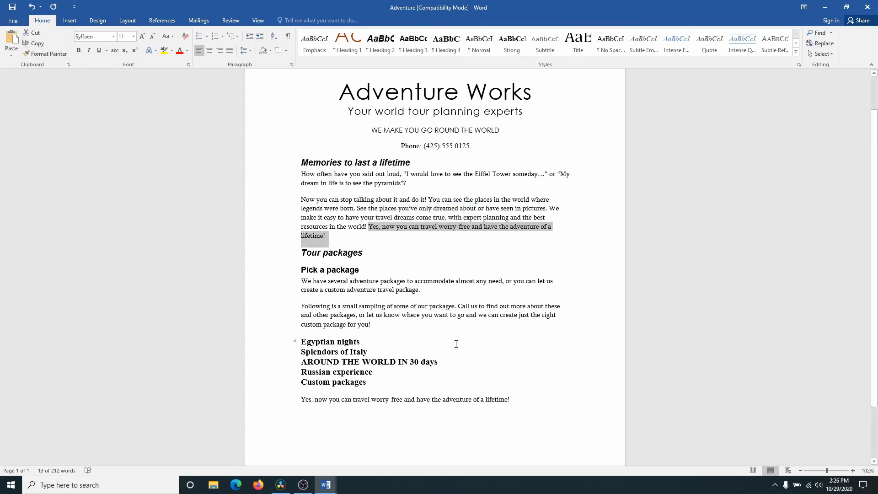
{"action": "left_click", "coordinate": [503, 411]}
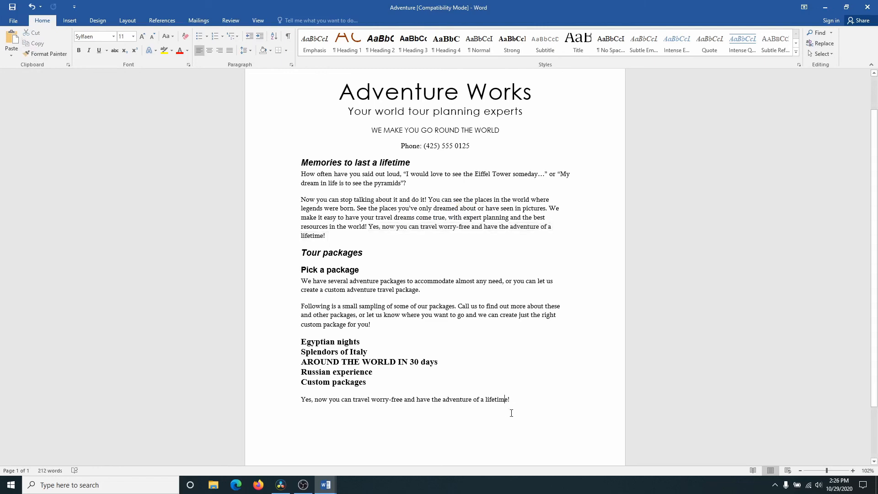
{"action": "key", "text": "Return"}
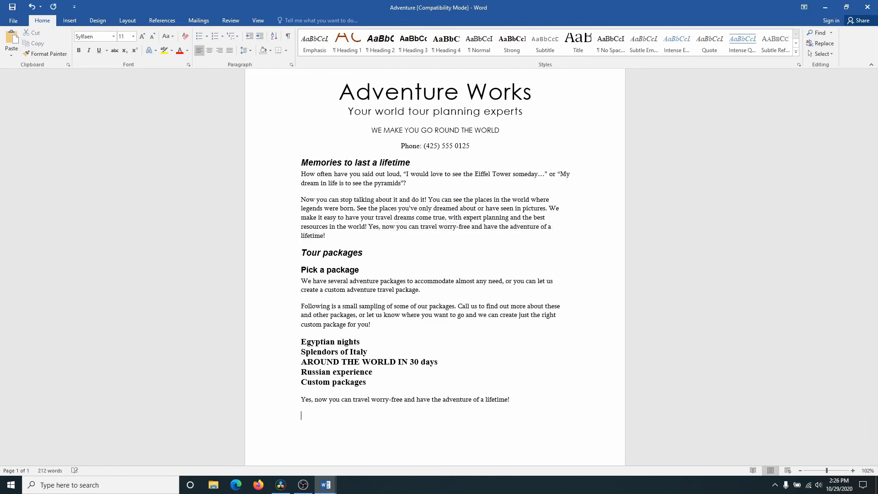
{"action": "left_click", "coordinate": [11, 42]}
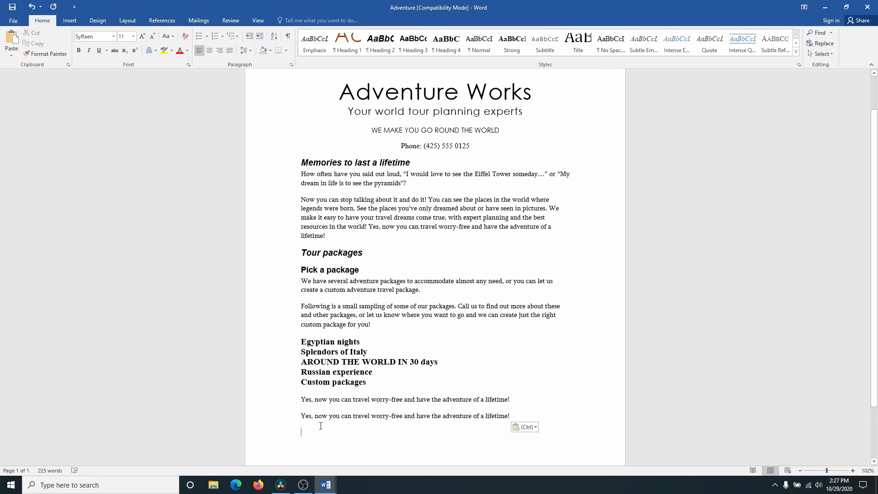
Step: Delete both pasted copies of the "Yes, now you can travel worry-free" sentence from the end of the document
{"action": "left_click_drag", "start_coordinate": [307, 432], "coordinate": [292, 420]}
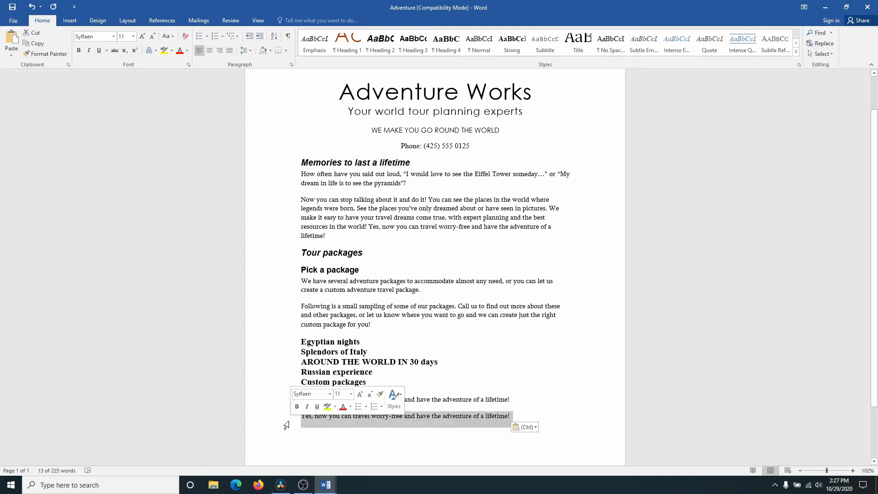
{"action": "key", "text": "Delete"}
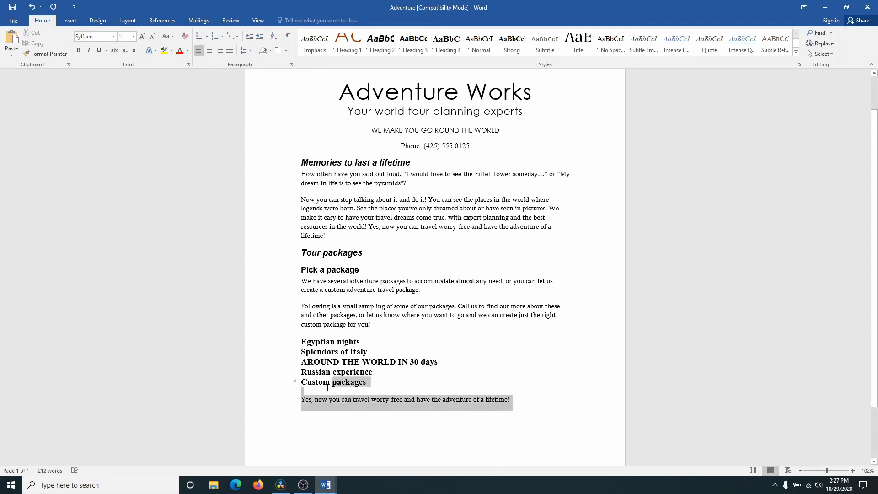
{"action": "left_click_drag", "start_coordinate": [508, 399], "coordinate": [294, 397]}
{"action": "key", "text": "Delete"}
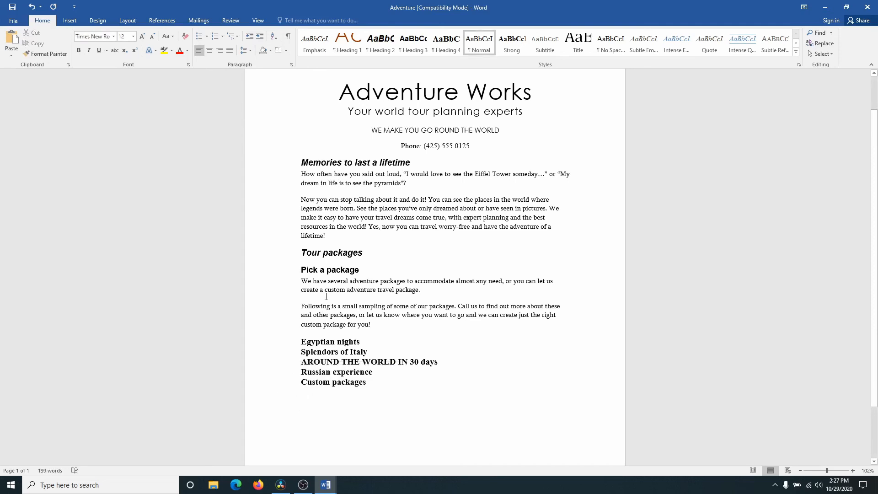
Step: Cut the "Tour packages" heading and paste it on the empty line below "Custom packages"
{"action": "left_click_drag", "start_coordinate": [302, 251], "coordinate": [355, 257]}
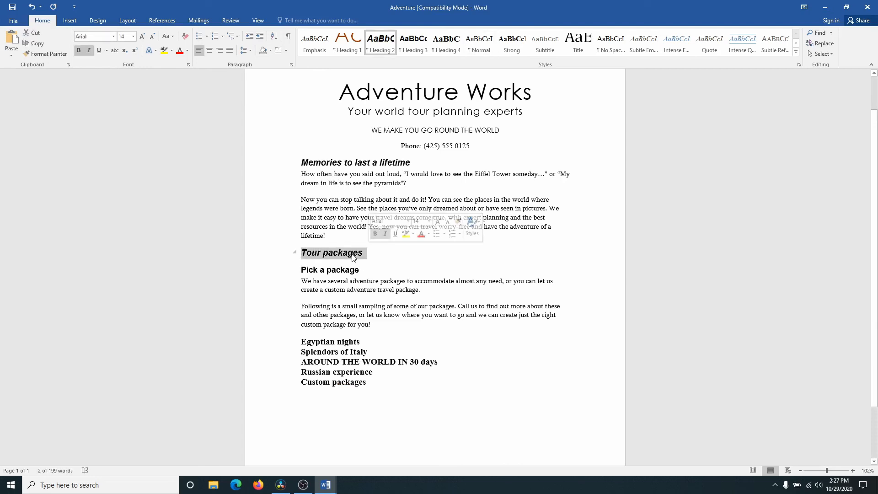
{"action": "left_click", "coordinate": [33, 36]}
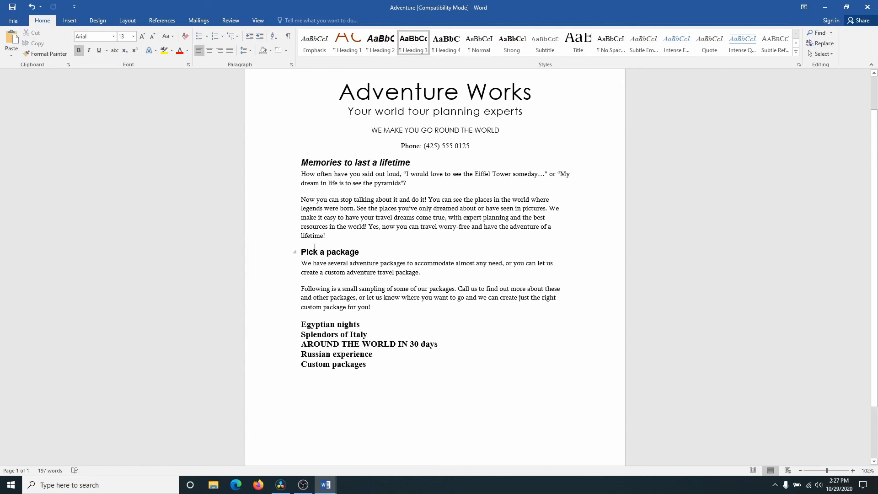
{"action": "left_click", "coordinate": [321, 382]}
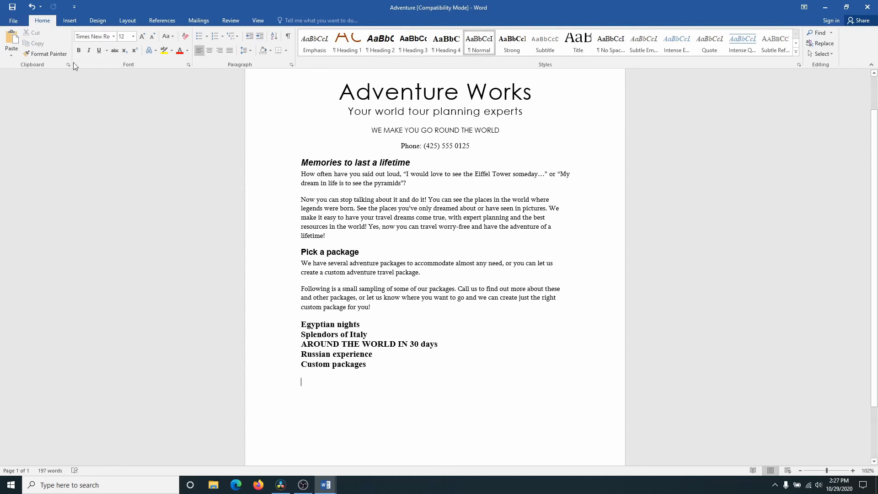
{"action": "left_click", "coordinate": [10, 39]}
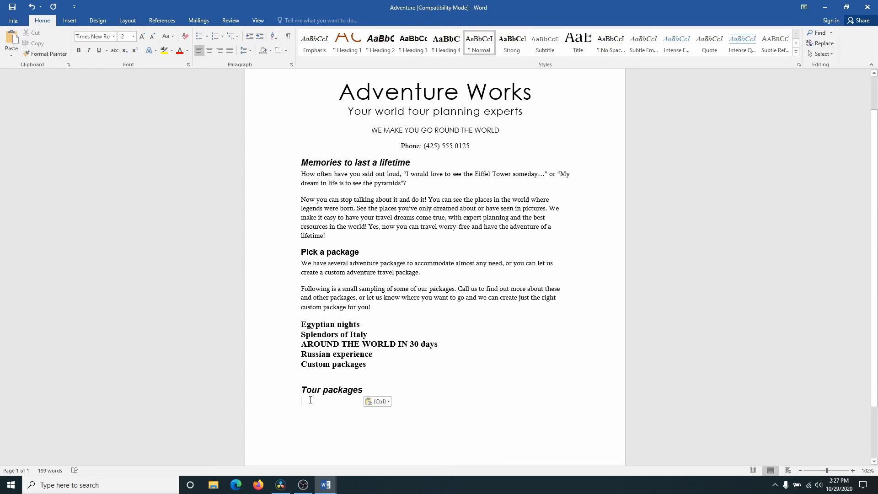
Step: Cut the "Tour packages" heading from the end of the document and paste it back above the "Pick a package" heading
{"action": "left_click_drag", "start_coordinate": [300, 391], "coordinate": [366, 395]}
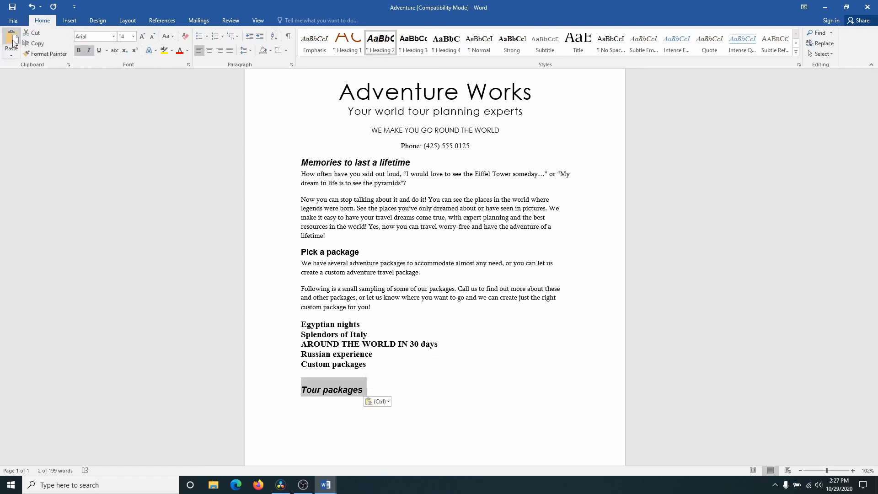
{"action": "left_click", "coordinate": [35, 36]}
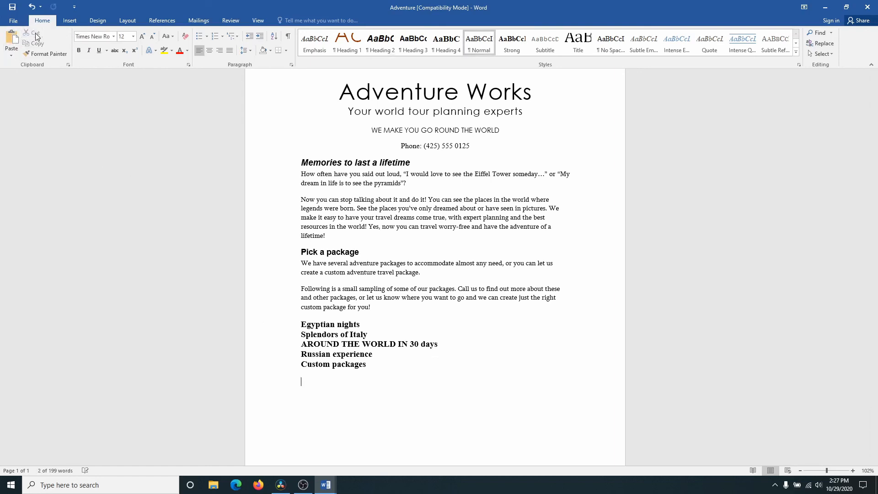
{"action": "left_click", "coordinate": [304, 245]}
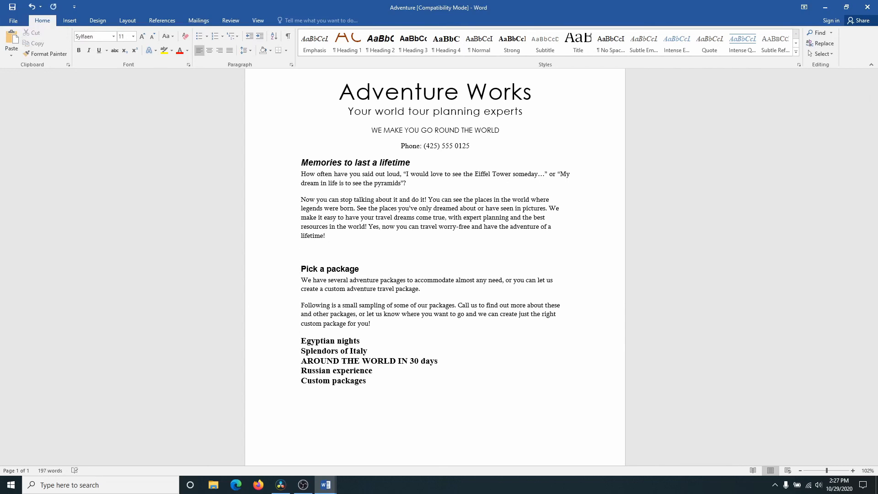
{"action": "left_click", "coordinate": [13, 42]}
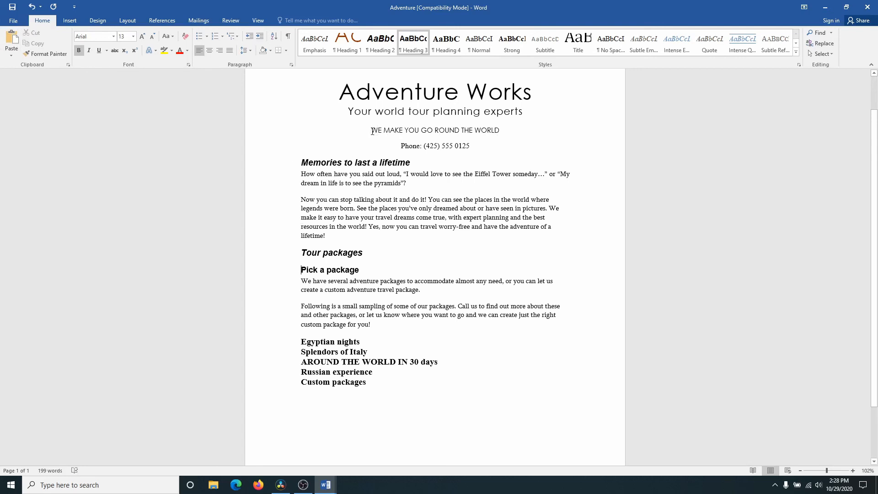
Step: Move the line "WE MAKE YOU GO ROUND THE WORLD" below "Custom packages" and back under the "Your world tour planning experts" line
{"action": "left_click_drag", "start_coordinate": [372, 132], "coordinate": [495, 132]}
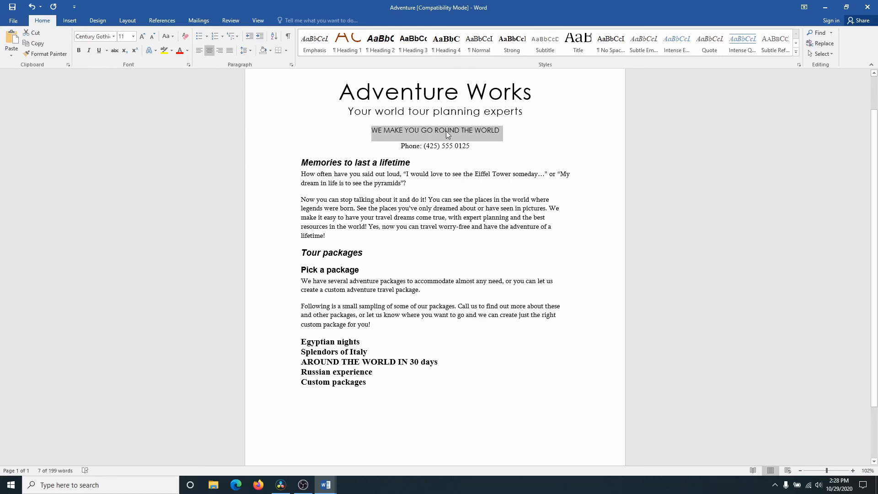
{"action": "left_click_drag", "start_coordinate": [446, 131], "coordinate": [312, 401]}
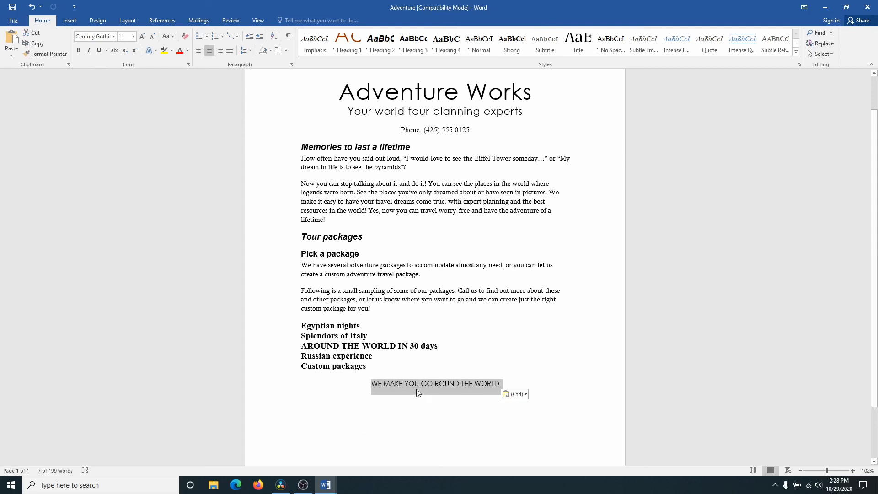
{"action": "left_click_drag", "start_coordinate": [418, 387], "coordinate": [526, 118]}
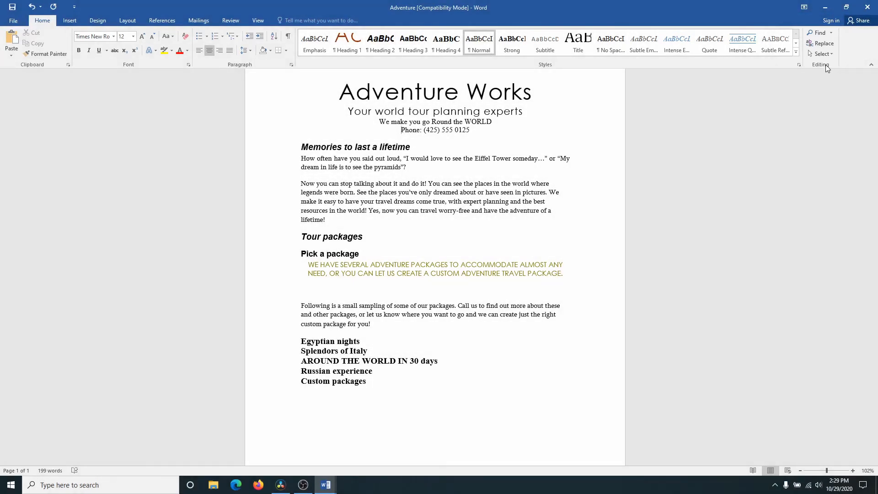
Step: Search the document for "Tour" and look over the highlighted matches
{"action": "left_click", "coordinate": [819, 36]}
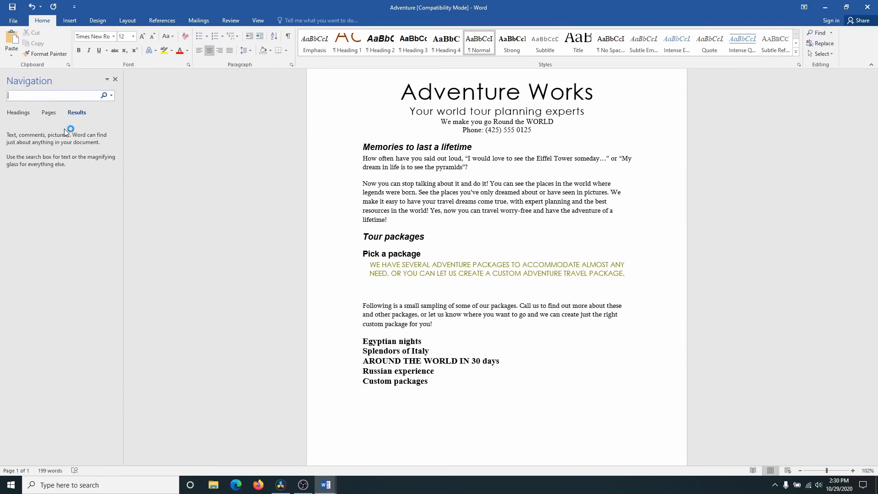
{"action": "type", "text": "Tour"}
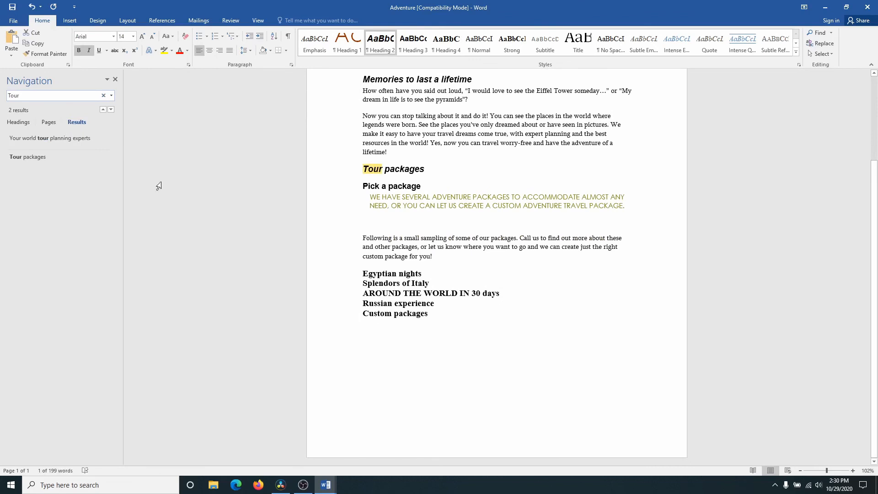
{"action": "scroll", "coordinate": [325, 256], "scroll_direction": "up", "scroll_amount": 3}
{"action": "scroll", "coordinate": [326, 259], "scroll_direction": "up", "scroll_amount": 1}
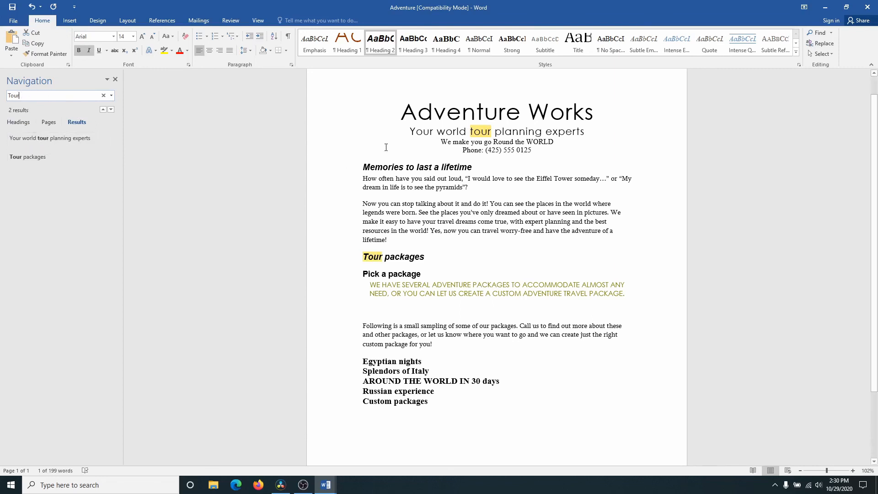
Step: Replace every occurrence of "Tour" with "Vacation" in the document, and close the Find and Replace dialog and Navigation pane
{"action": "left_click", "coordinate": [821, 44]}
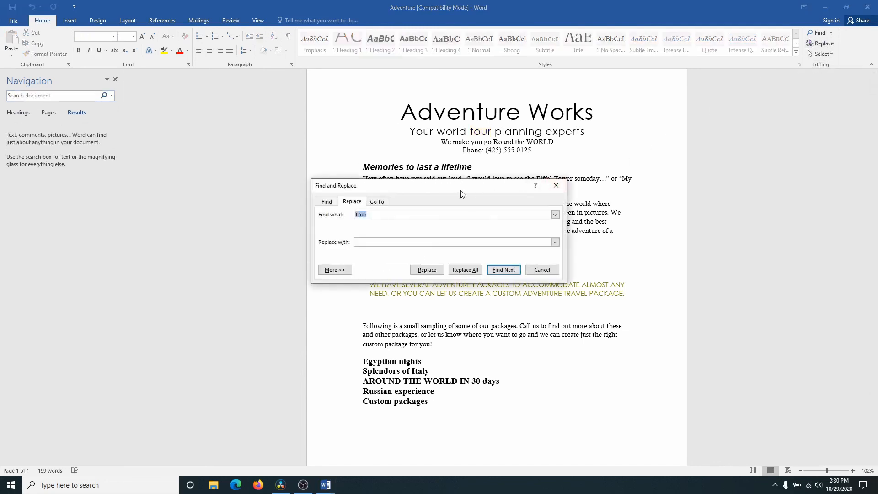
{"action": "left_click_drag", "start_coordinate": [447, 189], "coordinate": [303, 145]}
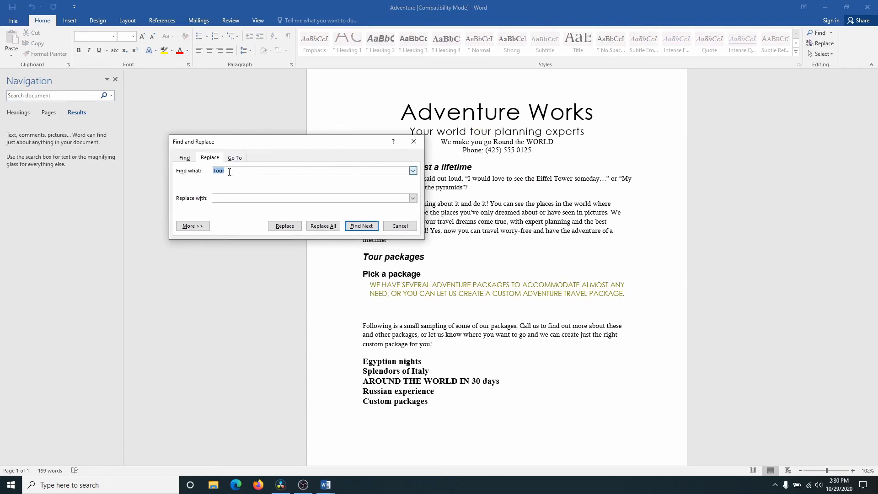
{"action": "left_click", "coordinate": [230, 199]}
{"action": "type", "text": "Vacation"}
{"action": "left_click_drag", "start_coordinate": [299, 148], "coordinate": [190, 133]}
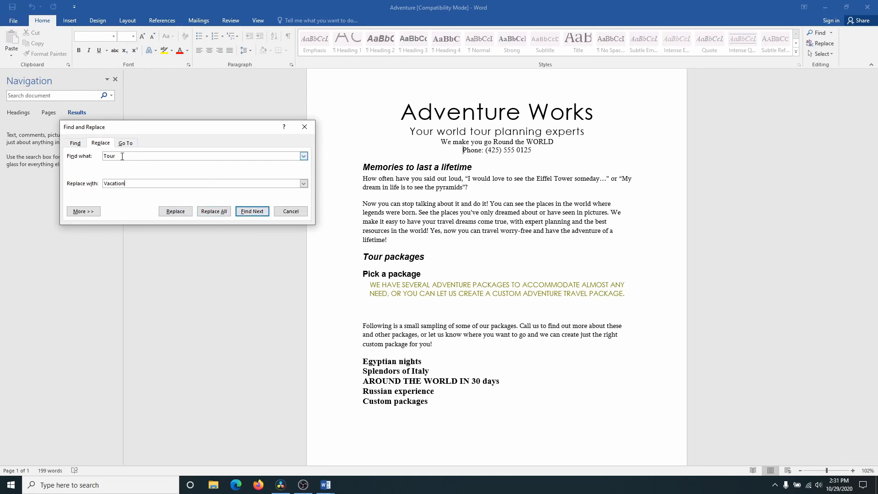
{"action": "left_click", "coordinate": [214, 211]}
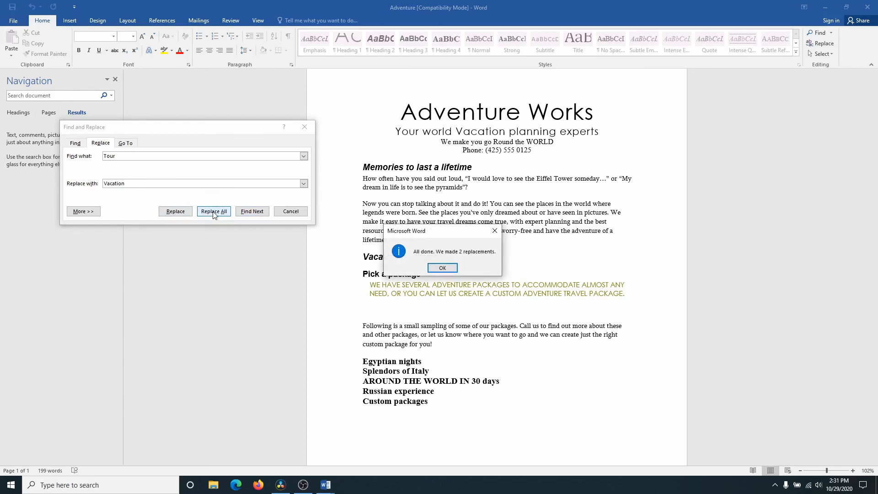
{"action": "left_click", "coordinate": [441, 268]}
{"action": "scroll", "coordinate": [429, 256], "scroll_direction": "up", "scroll_amount": 3}
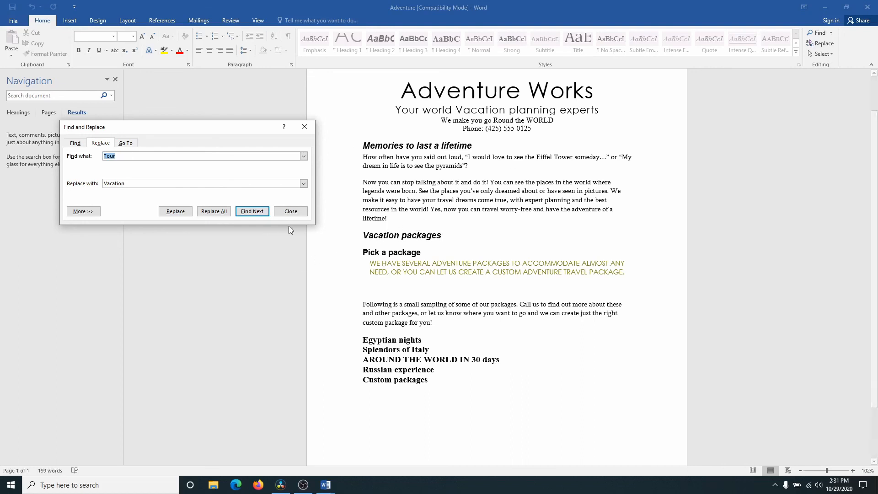
{"action": "left_click", "coordinate": [289, 211]}
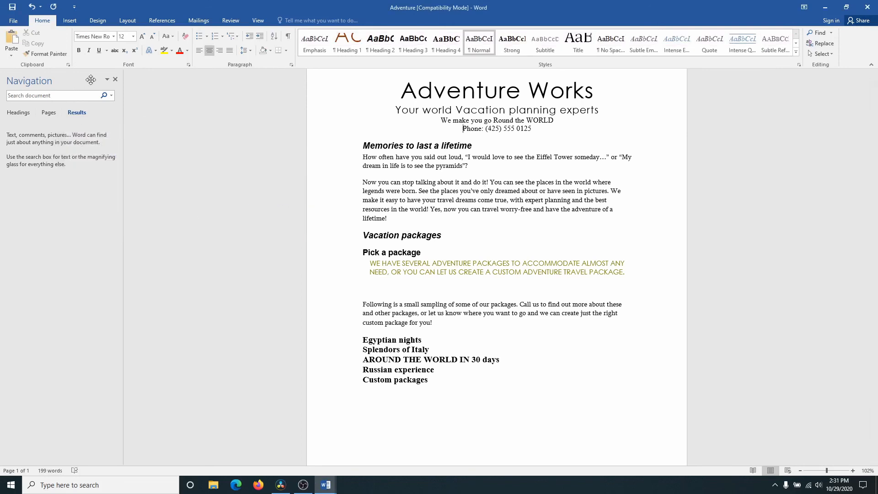
{"action": "left_click", "coordinate": [116, 79]}
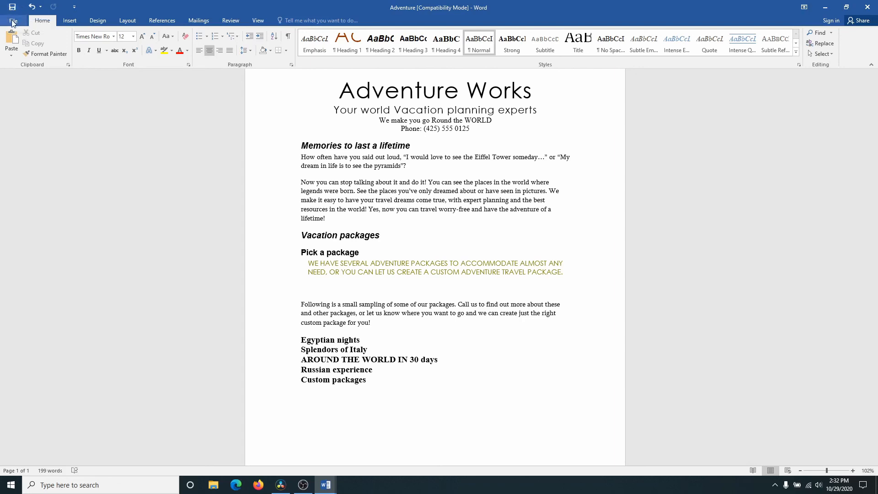
Step: Switch to the blank Document2 and enter the filler text "Kjh;hk;jhkjhk;jhkjhkj;h;kjh;kjh" on its first line
{"action": "left_click", "coordinate": [14, 22]}
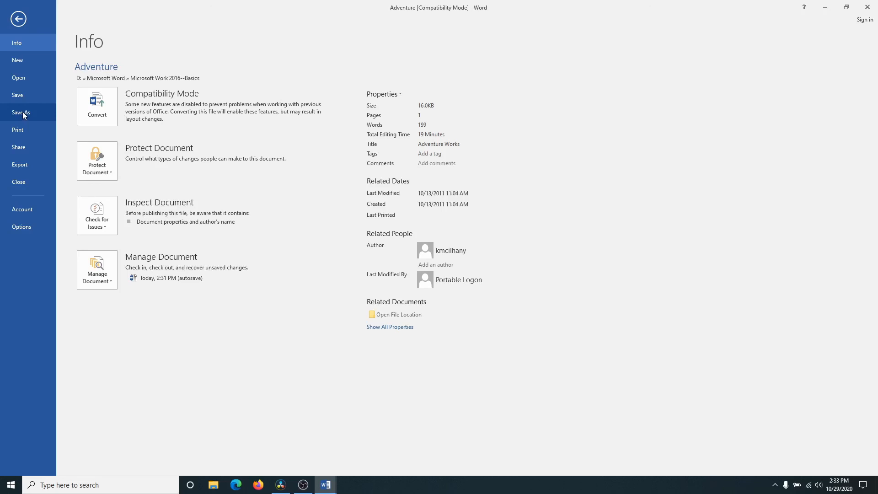
{"action": "mouse_move", "coordinate": [325, 487]}
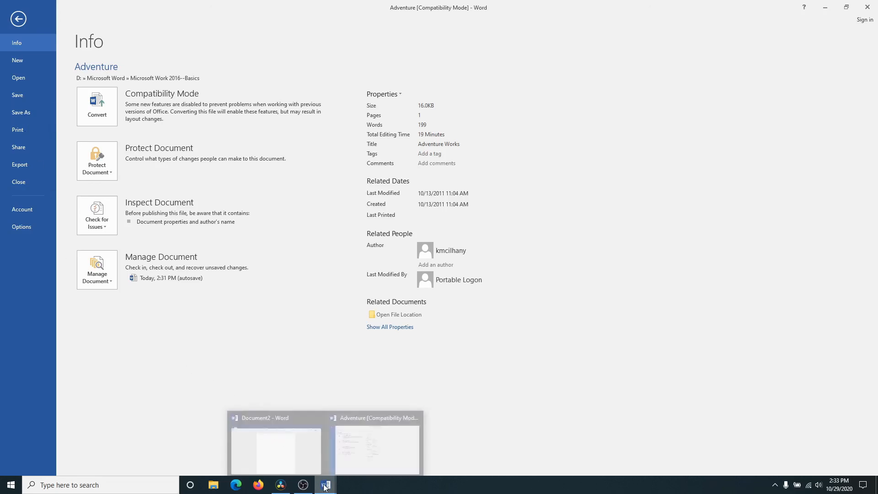
{"action": "left_click", "coordinate": [288, 440]}
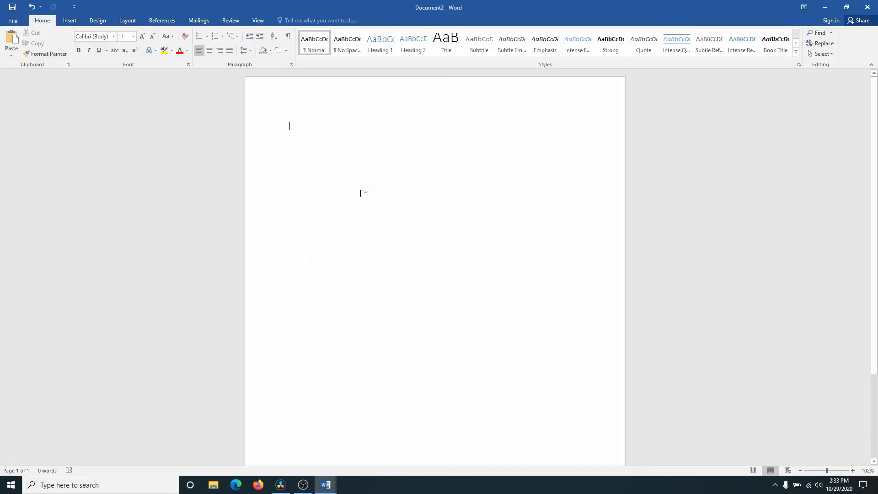
{"action": "type", "text": "Kjh;hk;jhkjhk;jhkjhkj;h;kjh;kjh"}
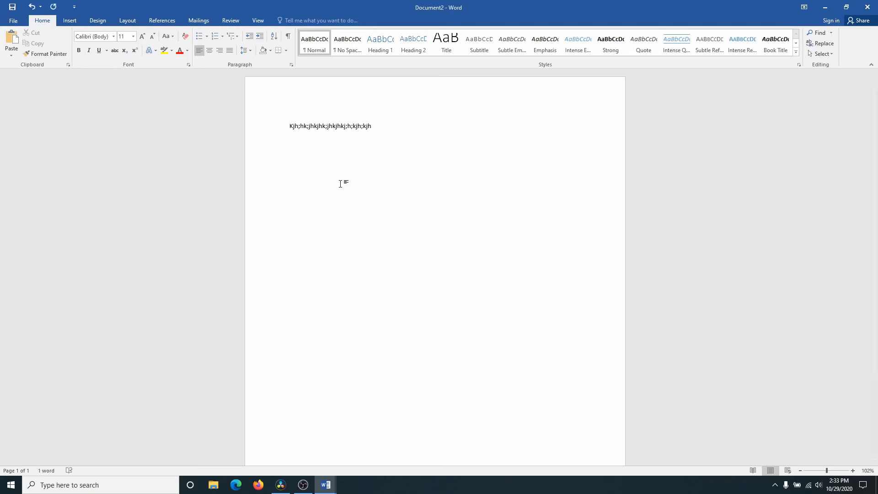
Step: Try to save Document2 to the Desktop as "jkhg", review the available file types, and return to the document without saving
{"action": "left_click", "coordinate": [13, 21]}
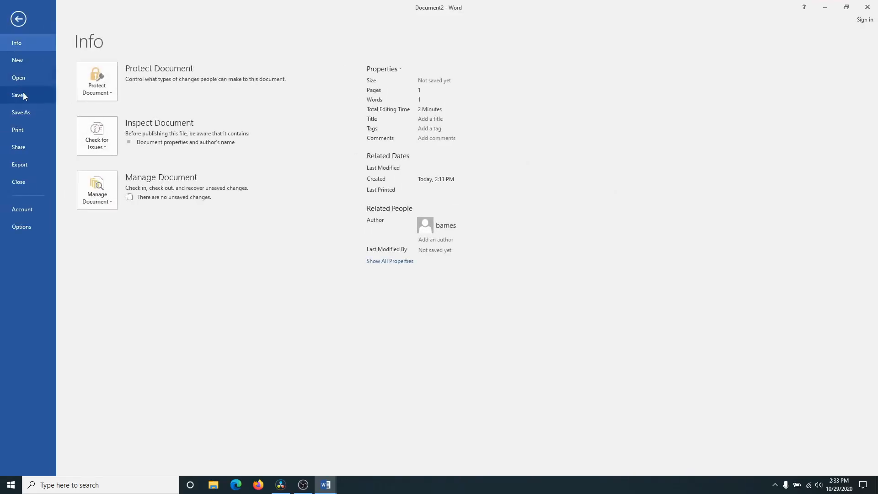
{"action": "left_click", "coordinate": [21, 112]}
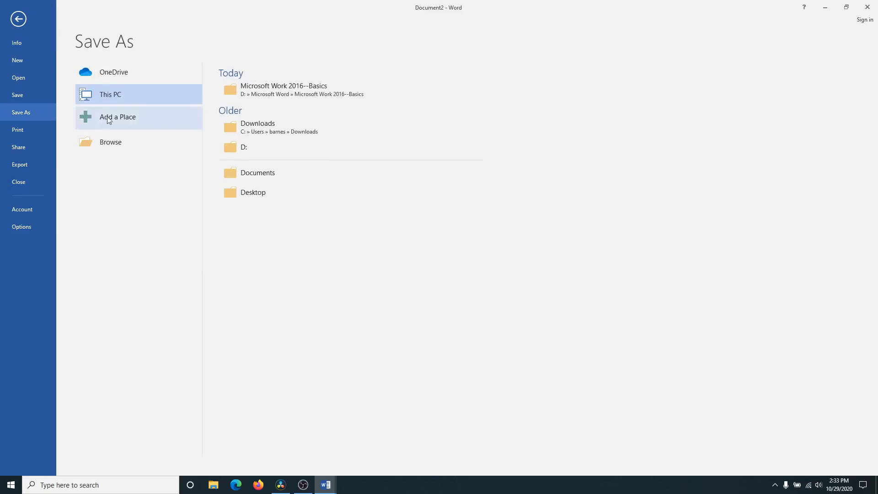
{"action": "left_click", "coordinate": [248, 192]}
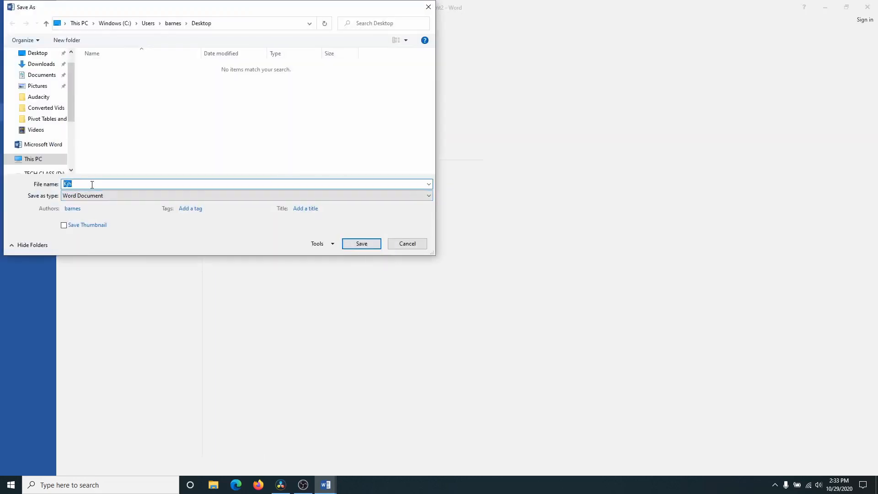
{"action": "type", "text": "jkhg"}
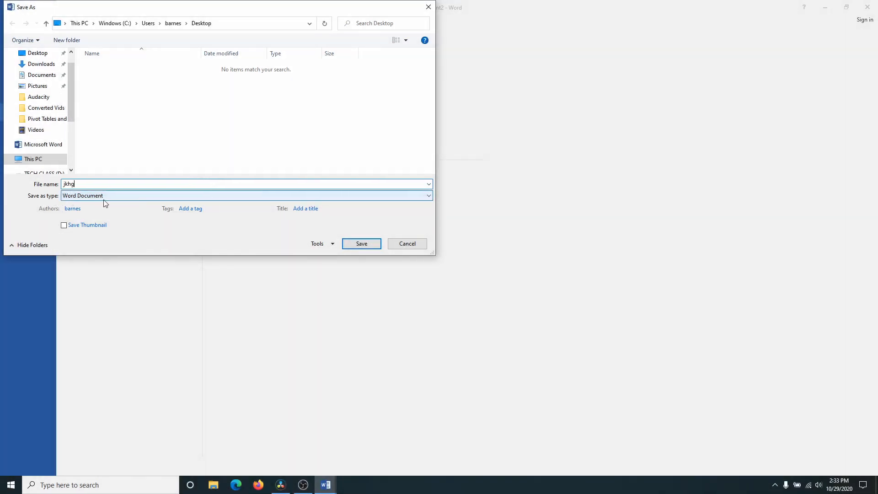
{"action": "left_click", "coordinate": [428, 196]}
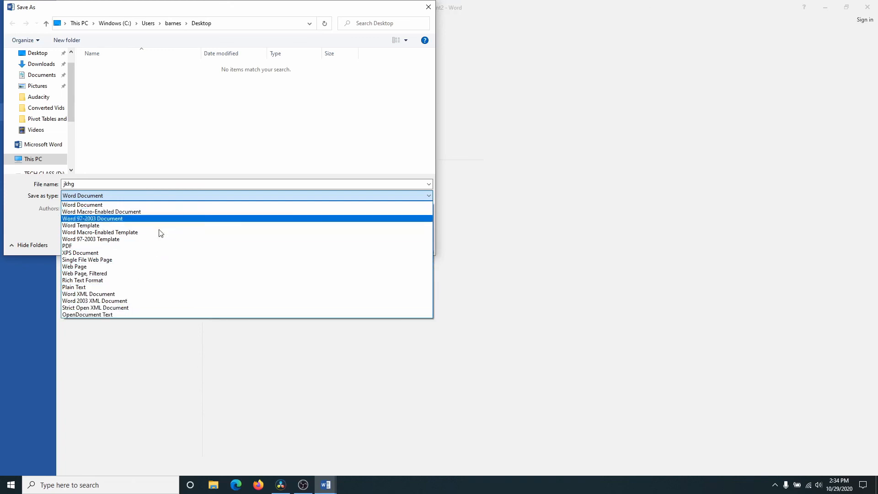
{"action": "left_click", "coordinate": [152, 350]}
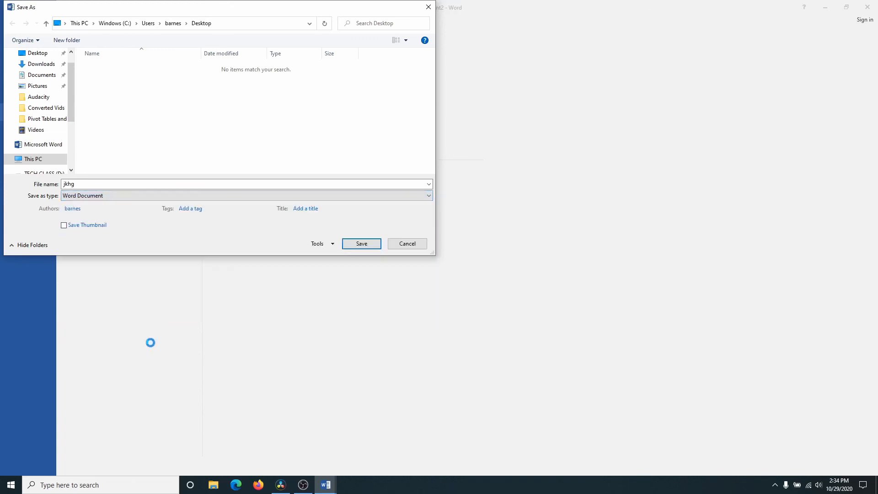
{"action": "left_click", "coordinate": [407, 244]}
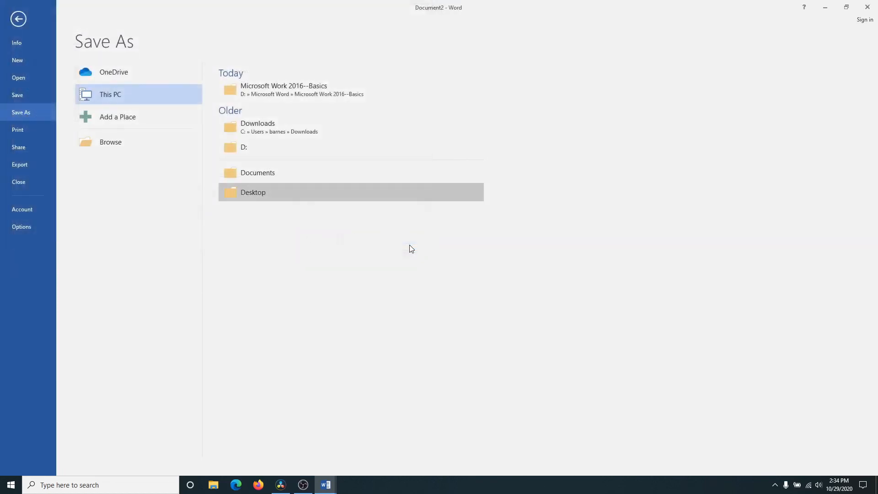
{"action": "left_click", "coordinate": [18, 20]}
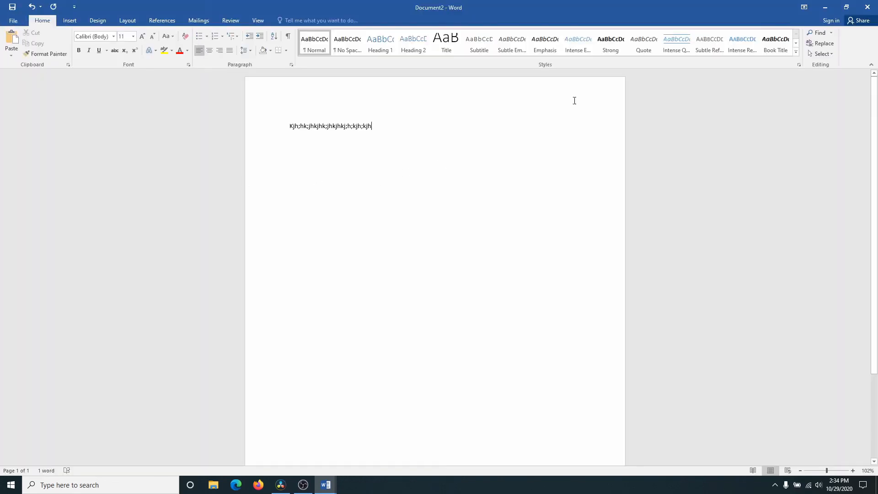
Step: Close Document2 without saving its changes and return to the text of the Adventure document
{"action": "left_click", "coordinate": [868, 8]}
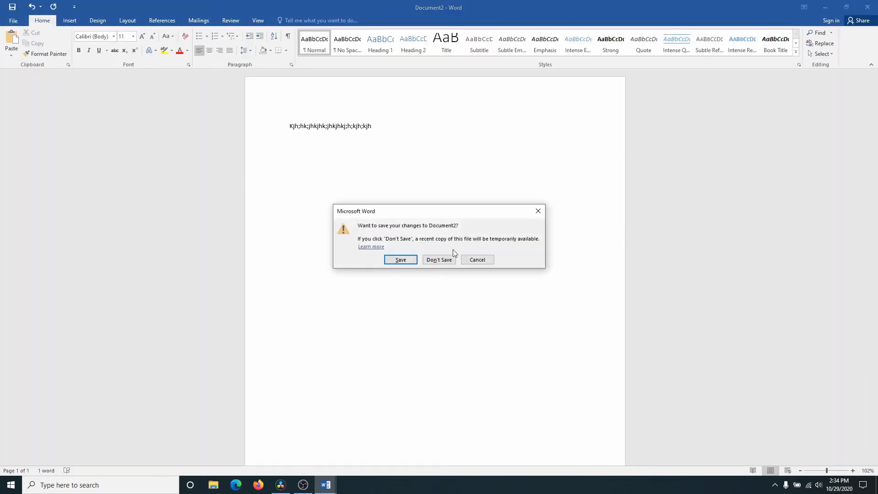
{"action": "left_click", "coordinate": [438, 262]}
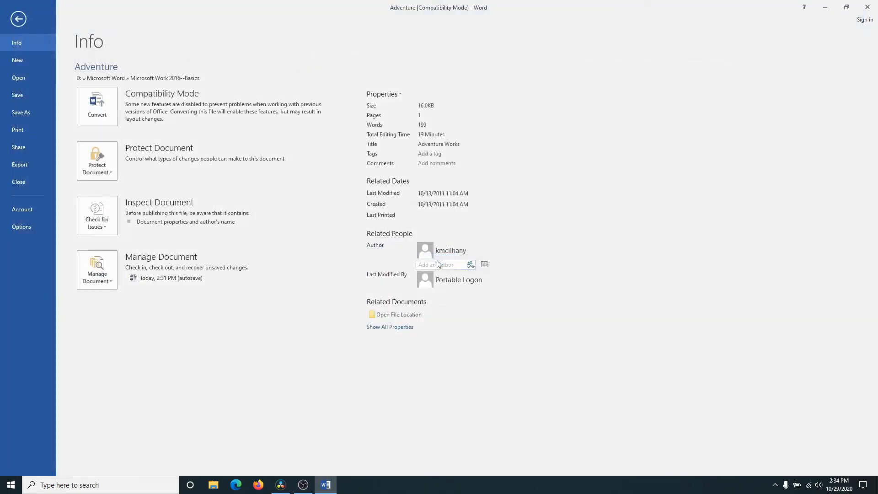
{"action": "left_click", "coordinate": [17, 19]}
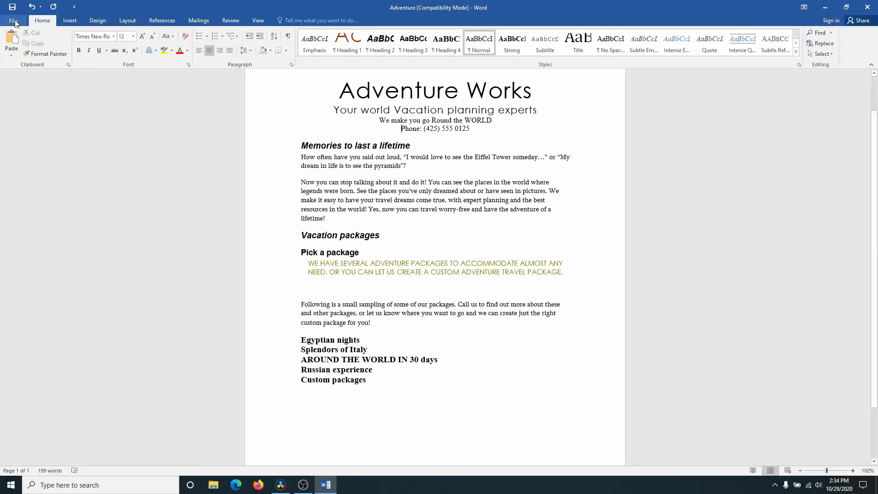
Step: Look over the export options for the Adventure document, including PDF/XPS creation, and return to the document
{"action": "left_click", "coordinate": [12, 22]}
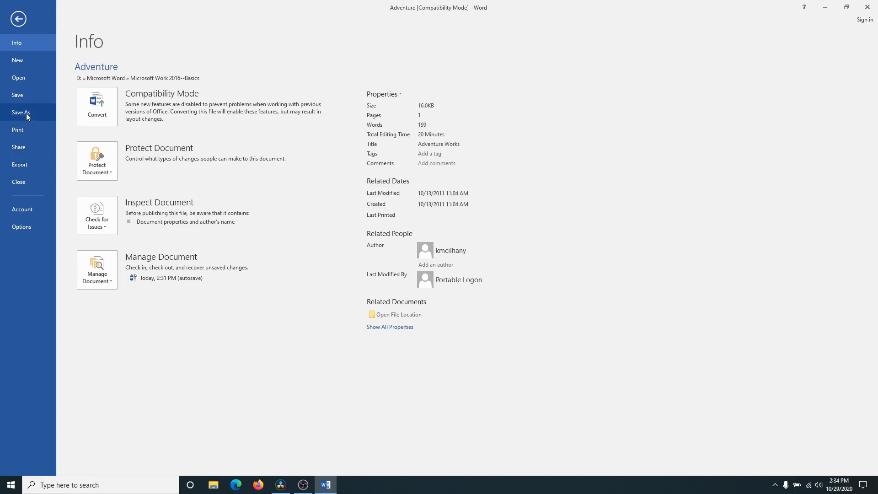
{"action": "left_click", "coordinate": [24, 167]}
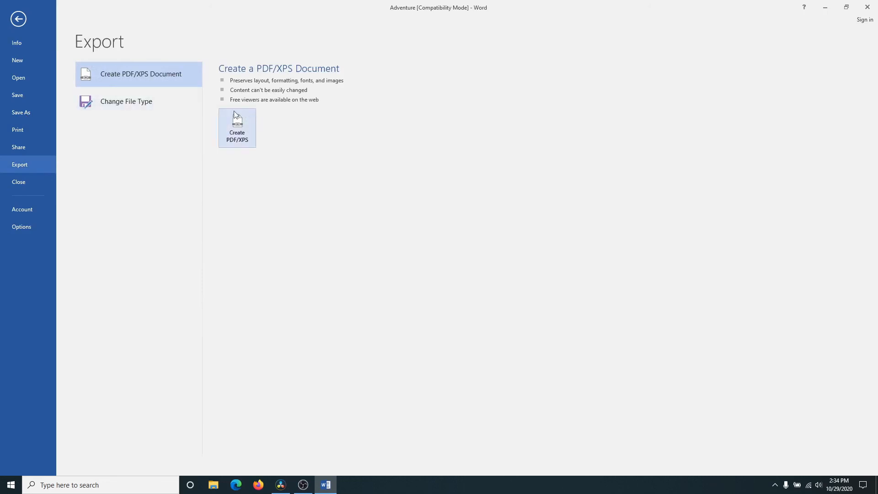
{"action": "left_click", "coordinate": [19, 20]}
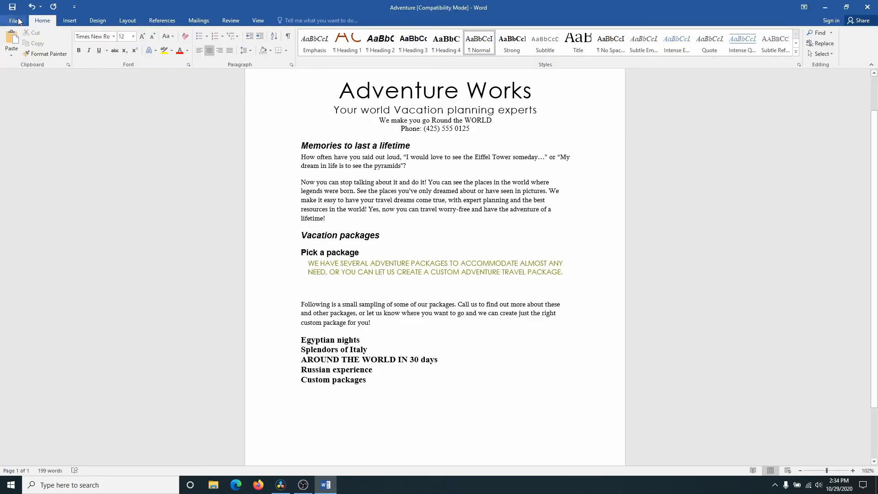